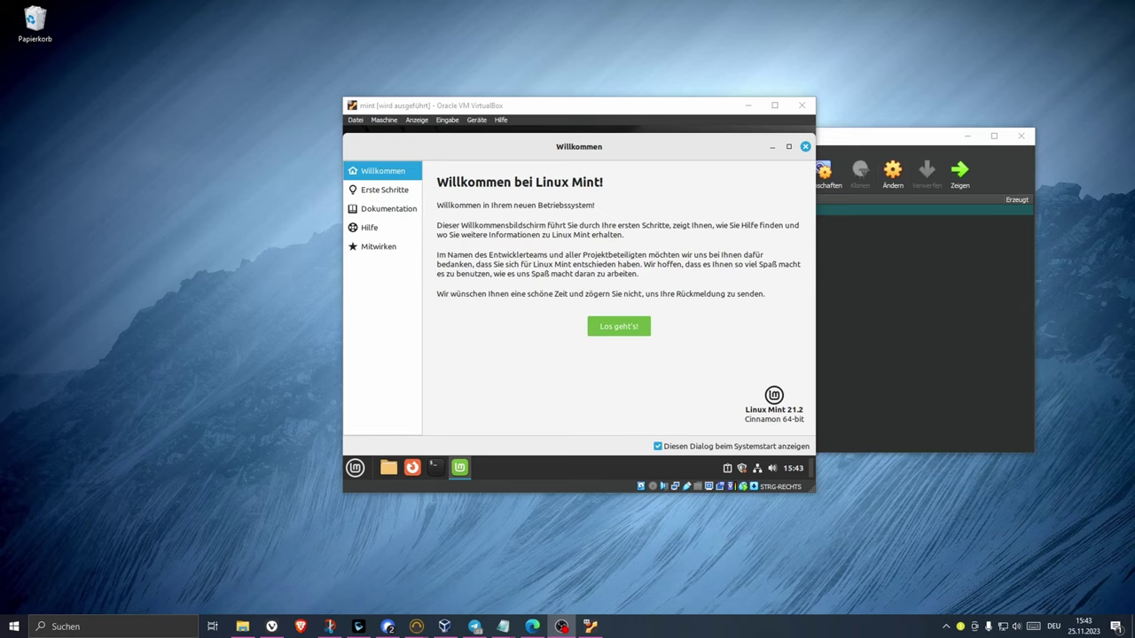
# - Close the Welcome window and view the 27 GB hard disk's partition layout in the Laufwerke disk utility
pyautogui.click(806, 147)
pyautogui.click(354, 468)
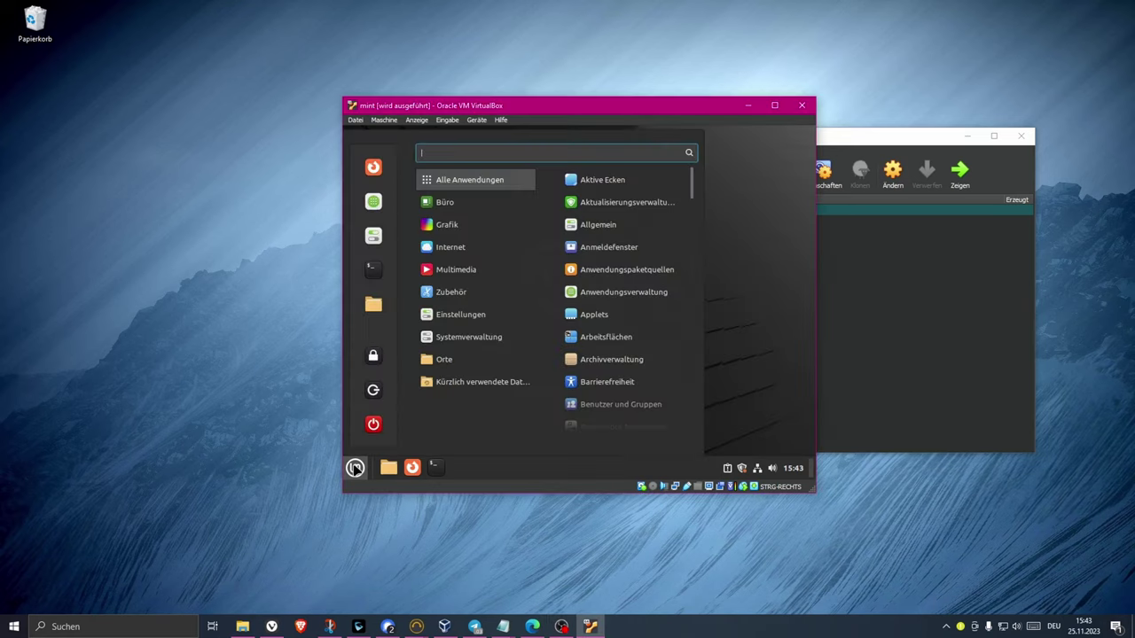
pyautogui.write('festl')
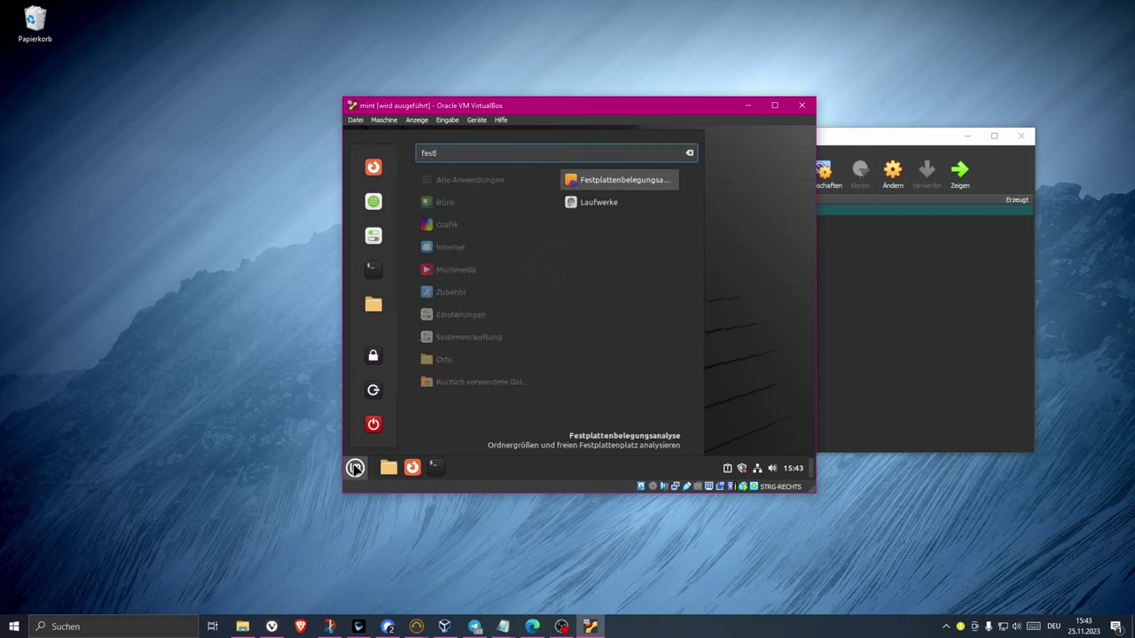
pyautogui.click(594, 203)
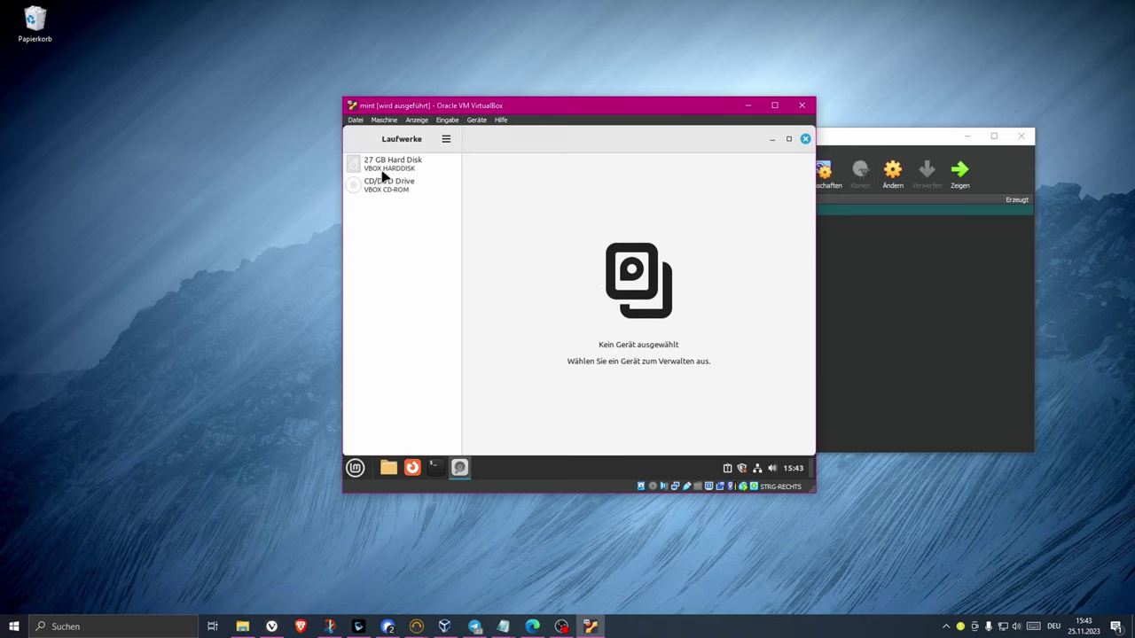
pyautogui.click(393, 168)
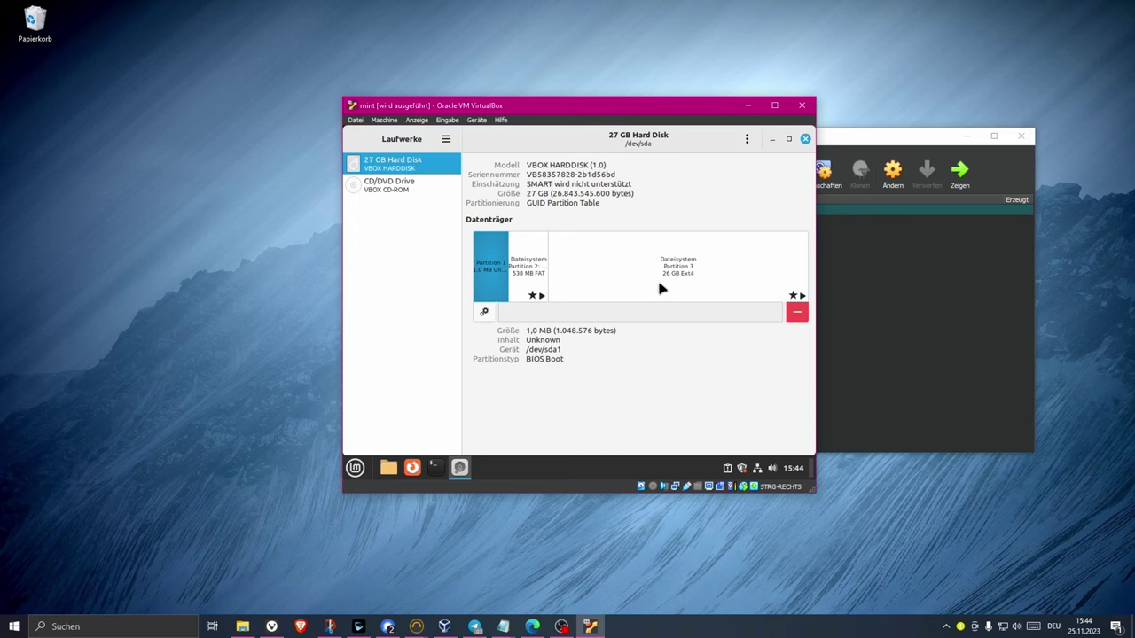
# - Shut down the Linux Mint guest system
pyautogui.click(355, 468)
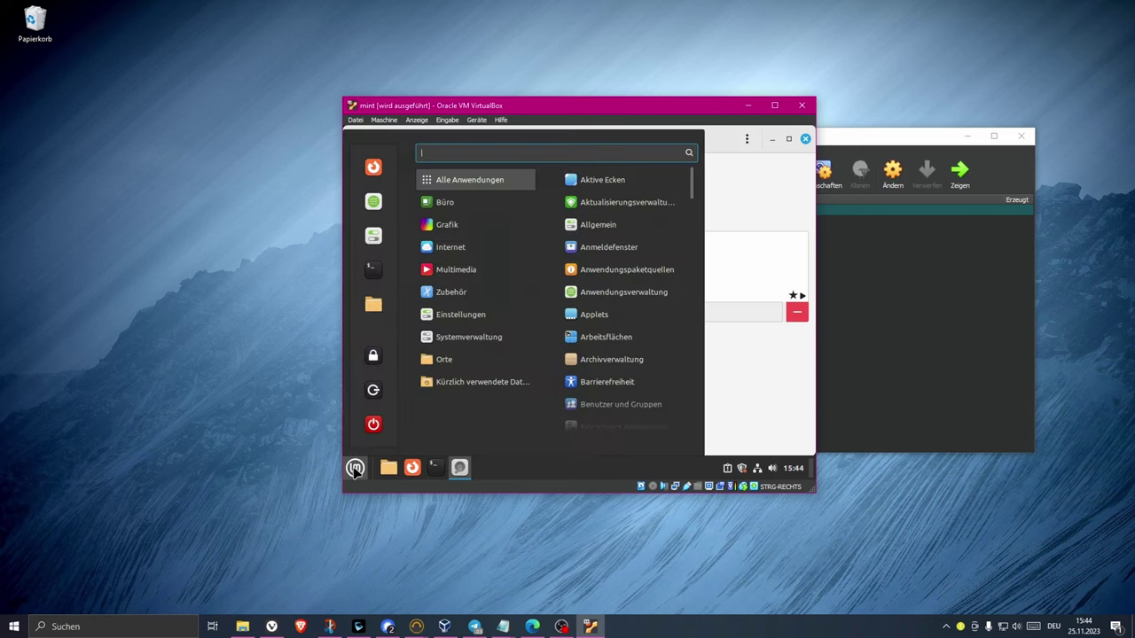
pyautogui.click(374, 424)
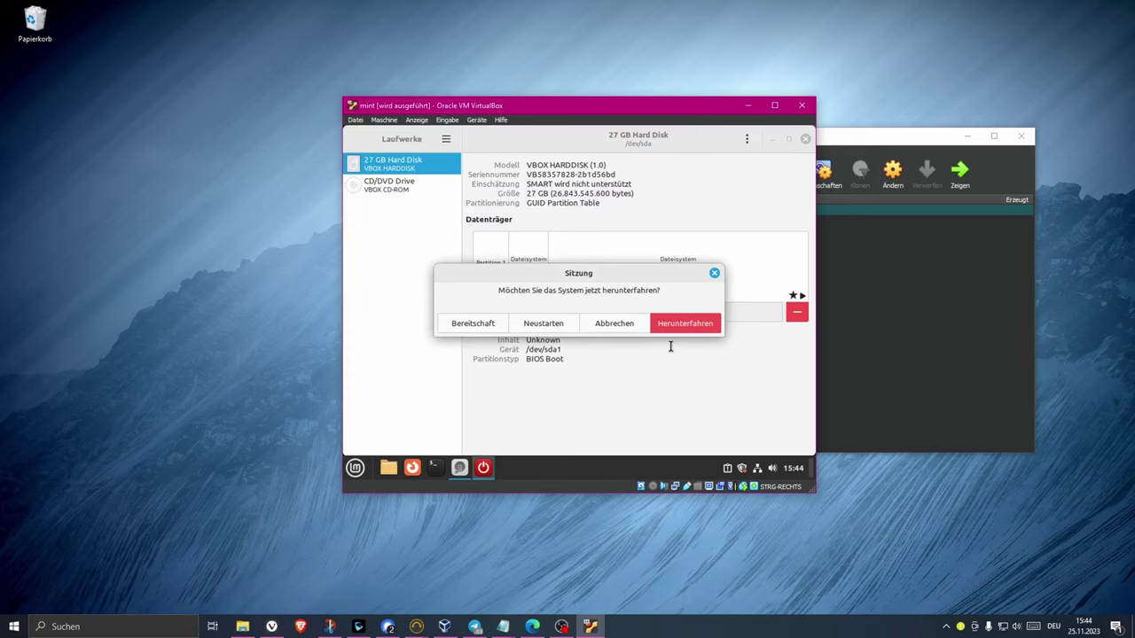
pyautogui.click(686, 324)
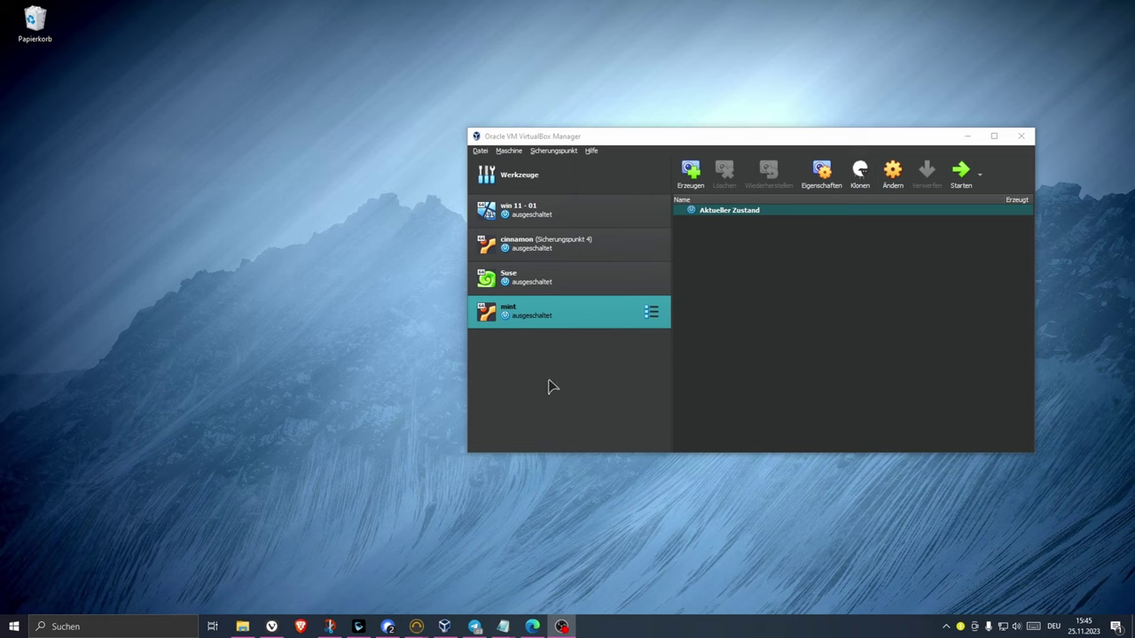
# - Configure the mint virtual machine with 4 processors and 4096 MB of main memory
pyautogui.click(891, 176)
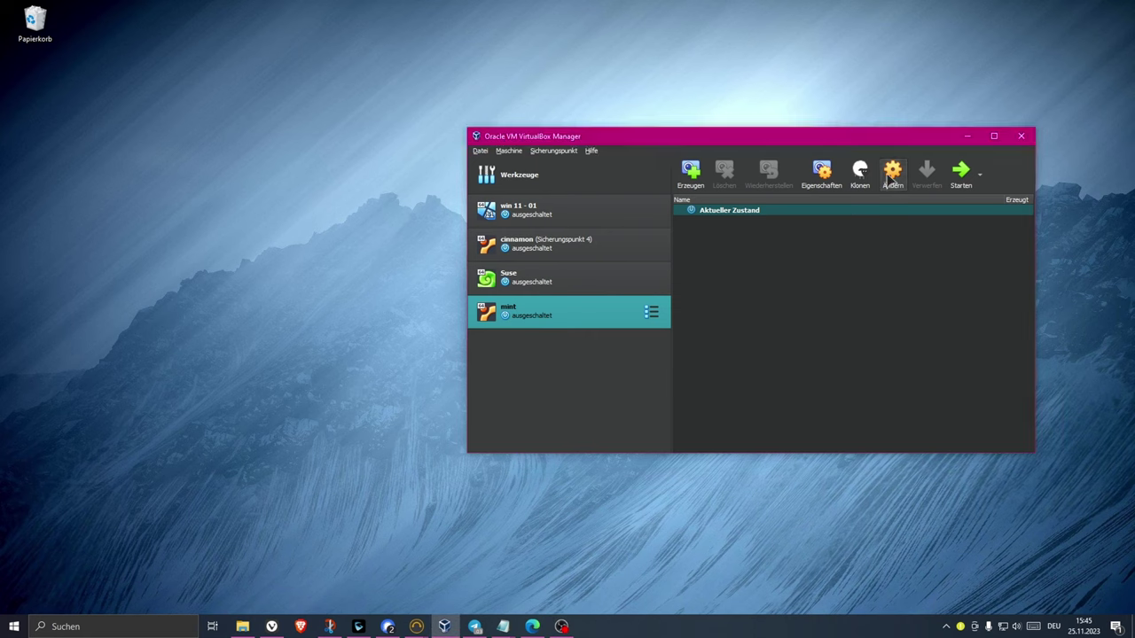
pyautogui.click(890, 176)
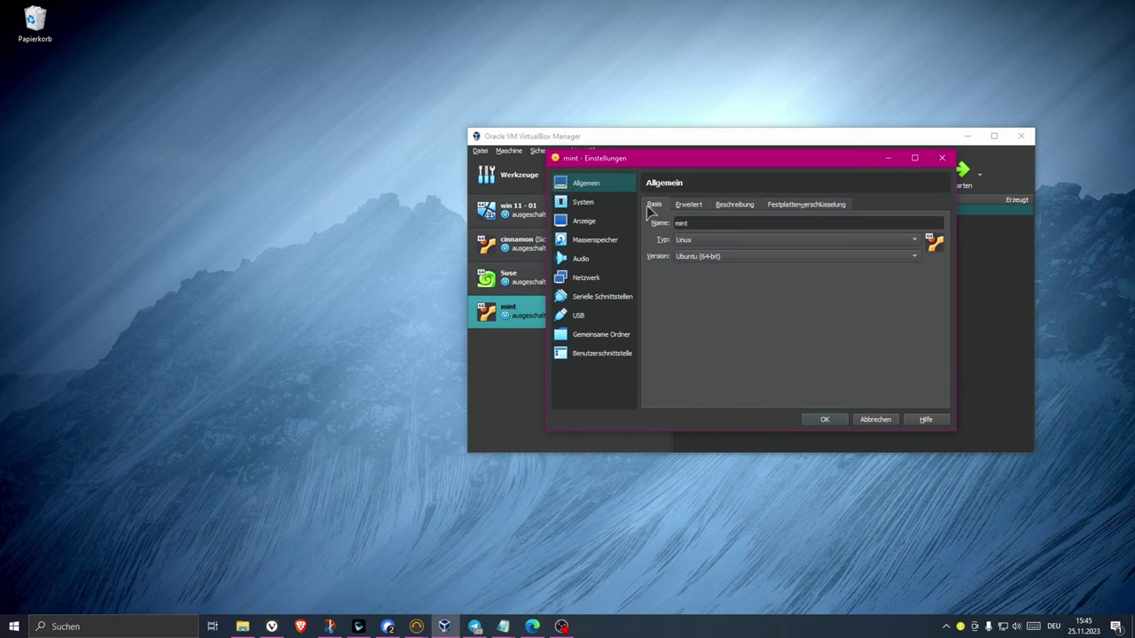
pyautogui.click(599, 208)
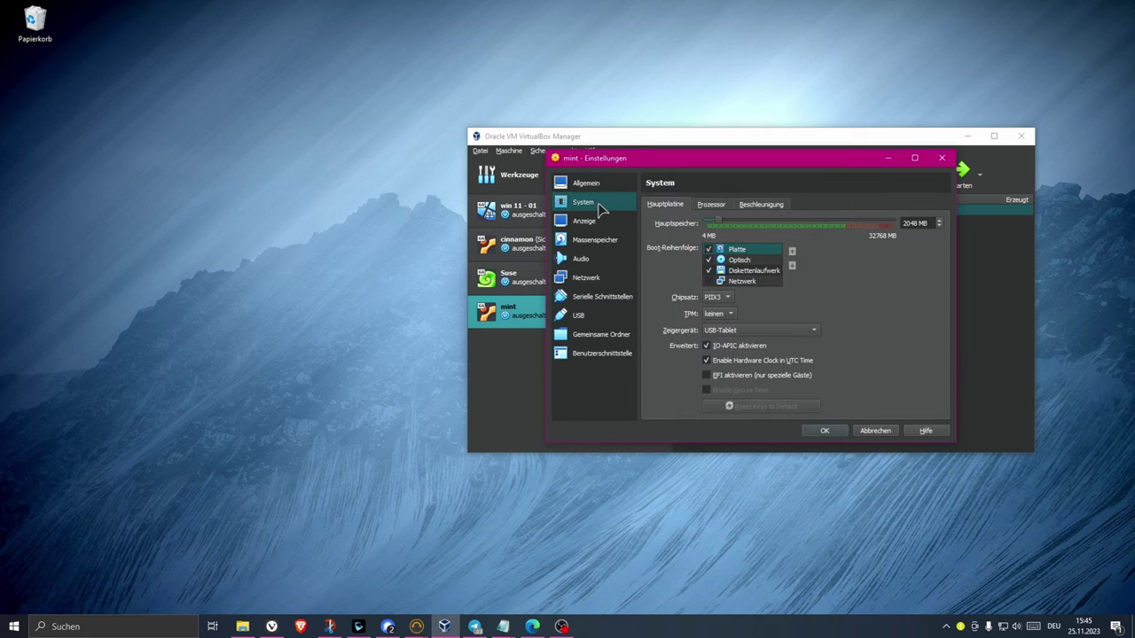
pyautogui.click(714, 206)
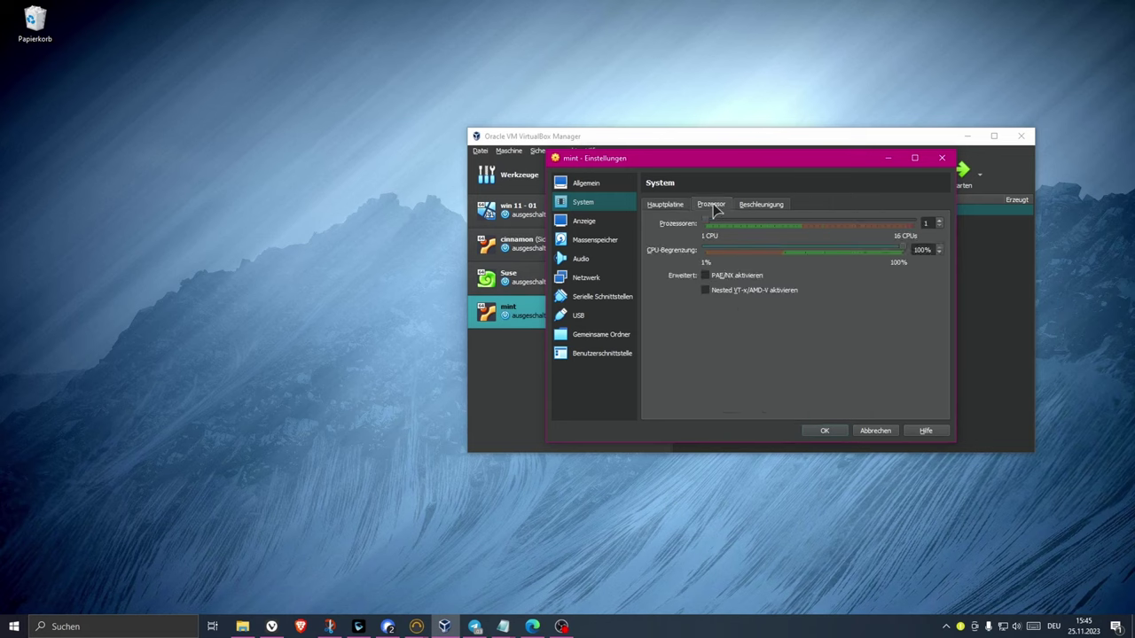
pyautogui.click(939, 221)
pyautogui.click(940, 221)
pyautogui.click(940, 220)
pyautogui.click(665, 204)
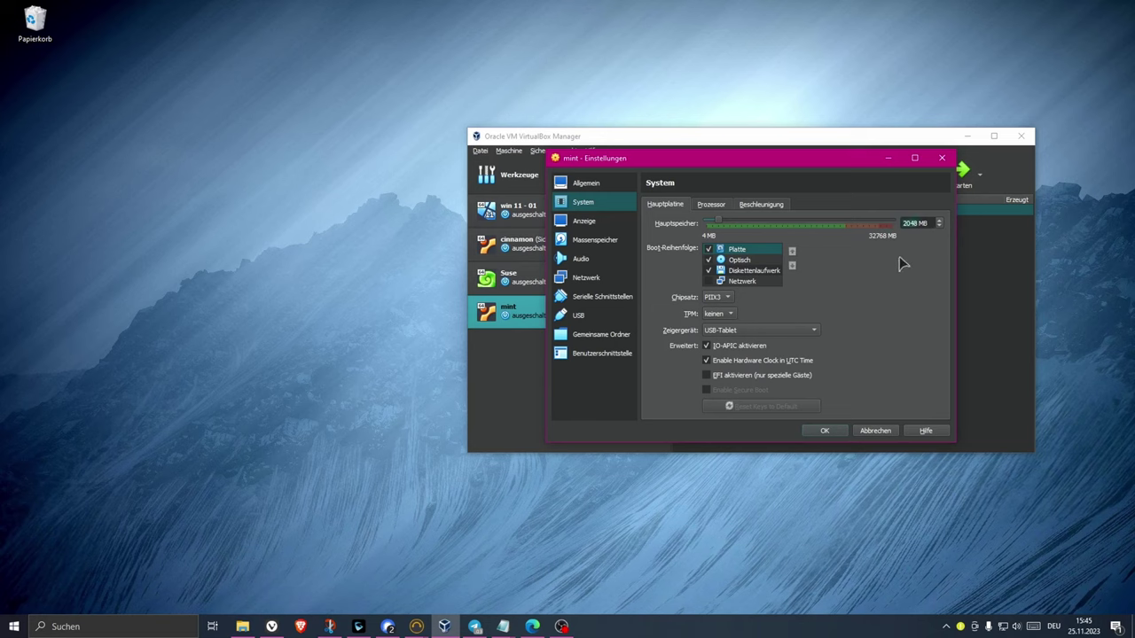
pyautogui.write('4096')
# - View the attributes of mint.vdi in the mass storage settings and save the virtual machine's settings
pyautogui.click(596, 246)
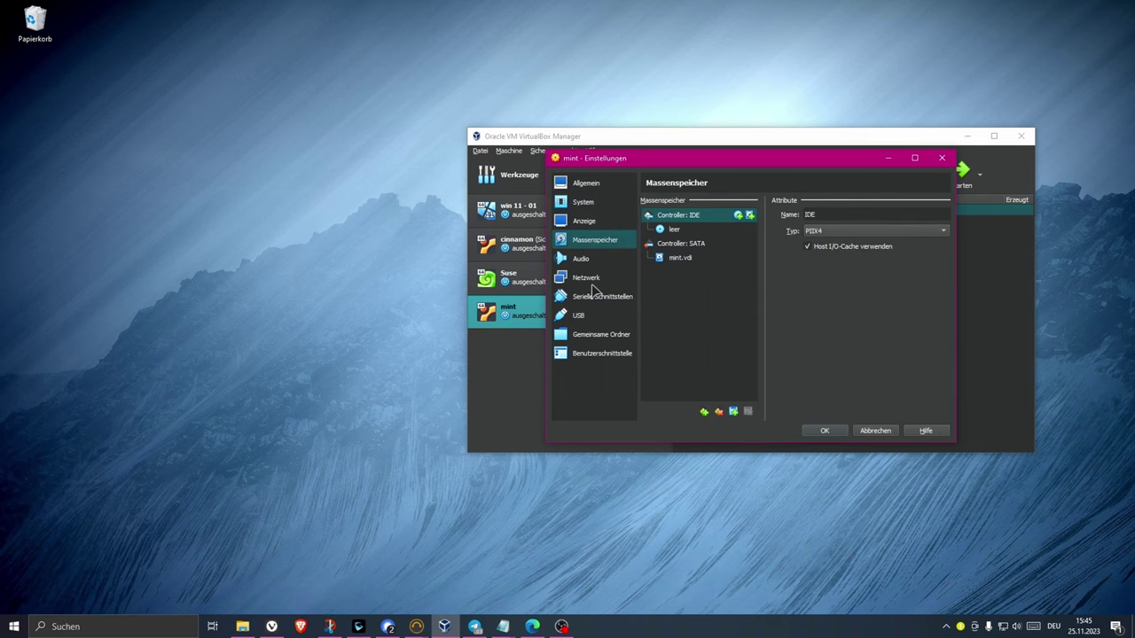
pyautogui.click(681, 259)
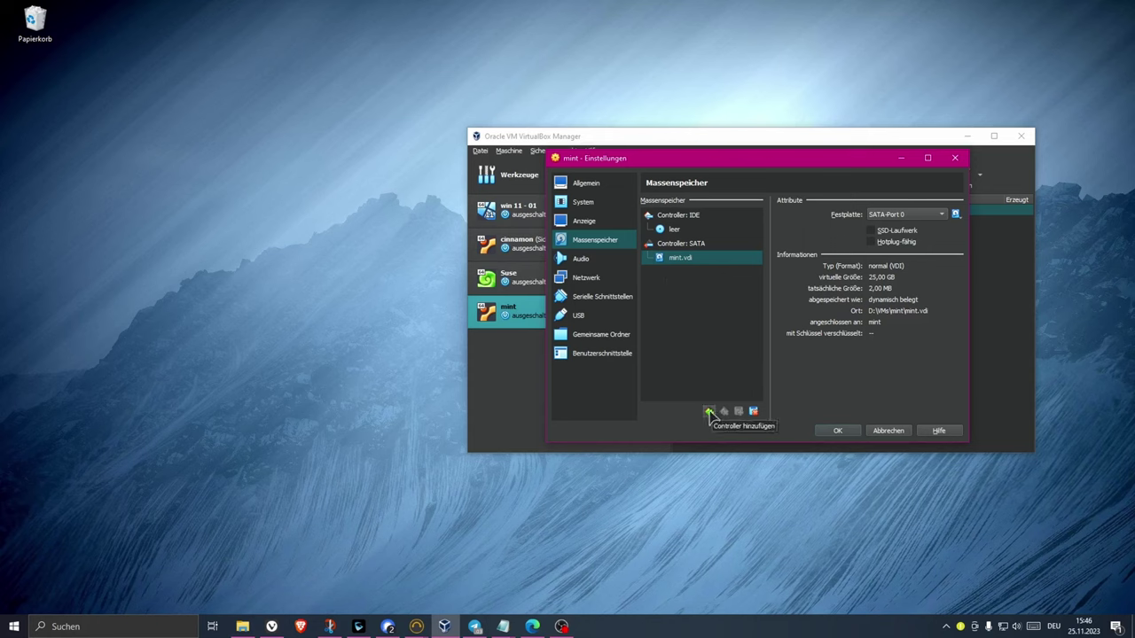
pyautogui.click(839, 431)
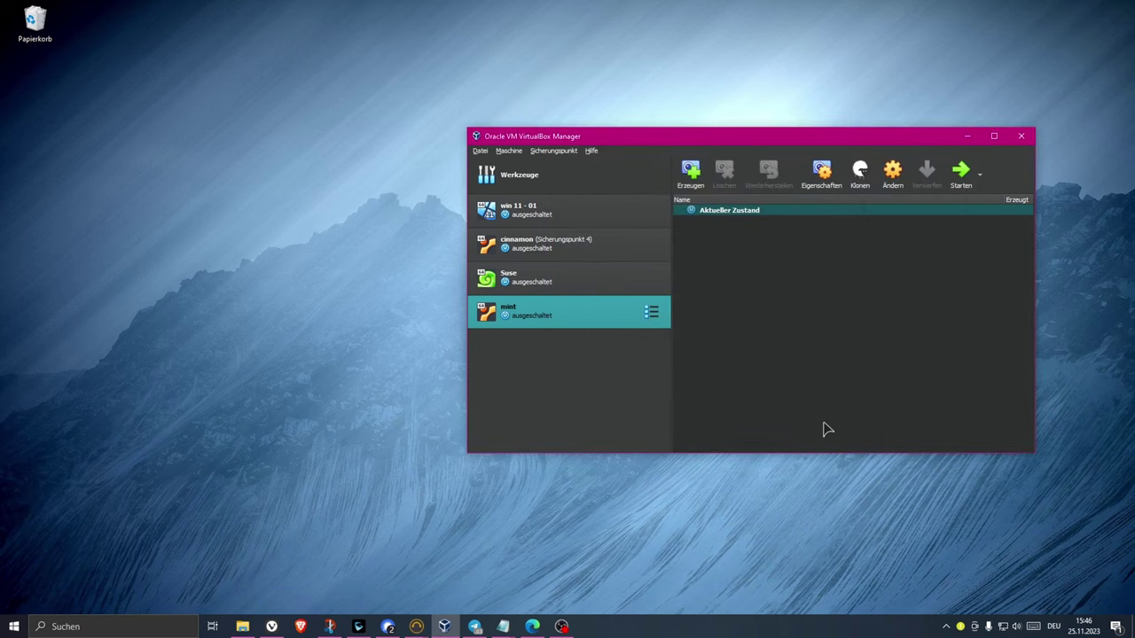
# - Enlarge the virtual hard disk mint.vdi to roughly twice its size in the virtual media manager and apply the change
pyautogui.click(480, 151)
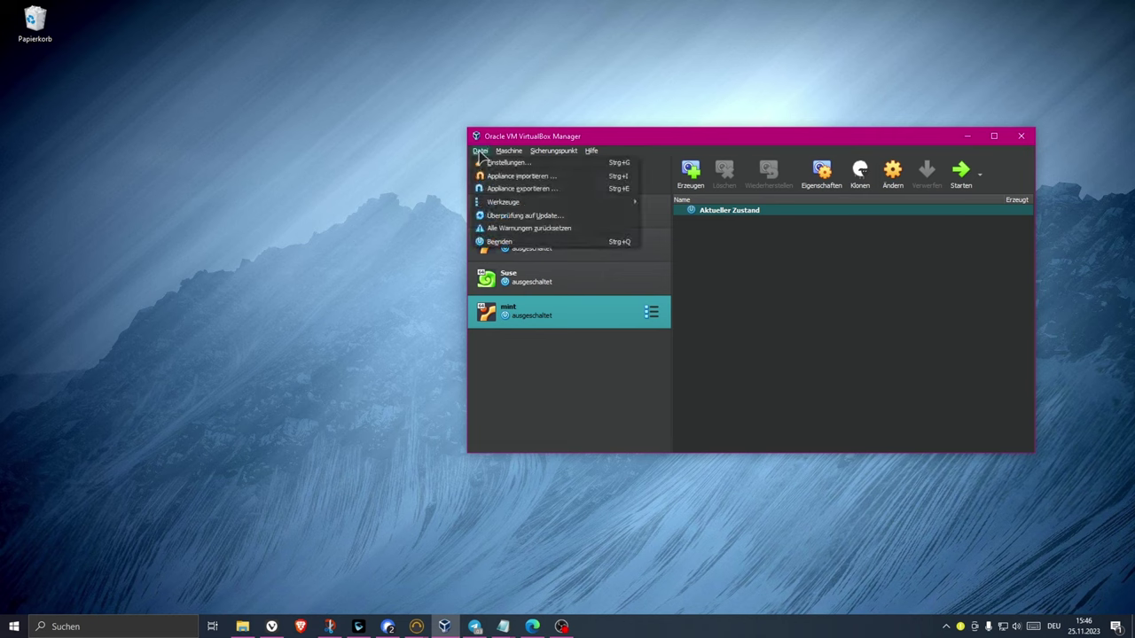
pyautogui.moveTo(503, 203)
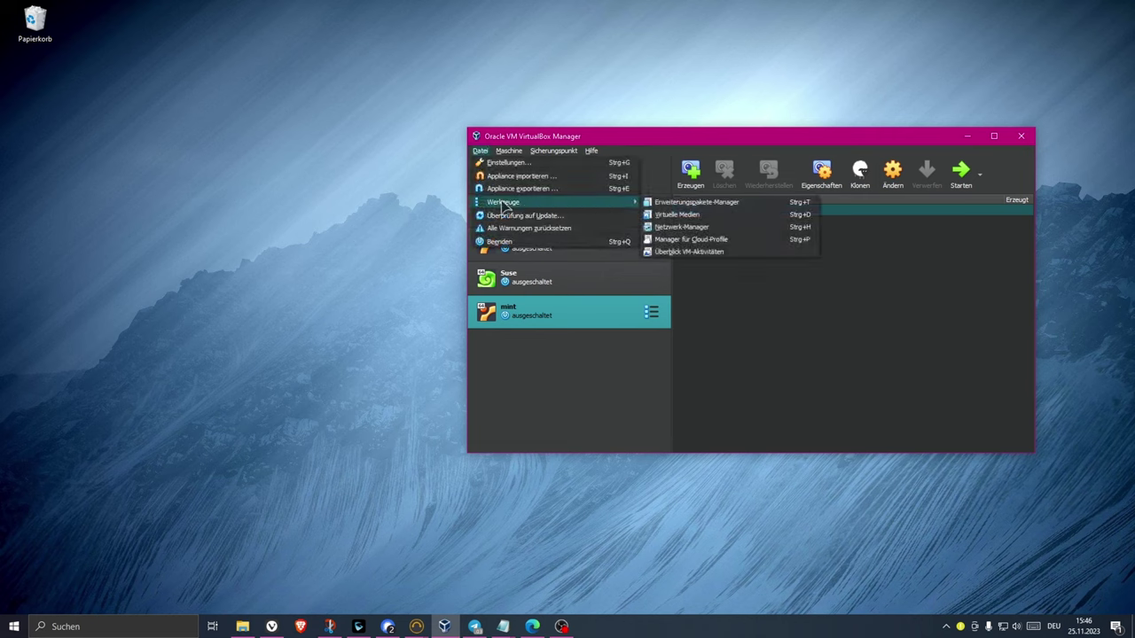
pyautogui.click(701, 216)
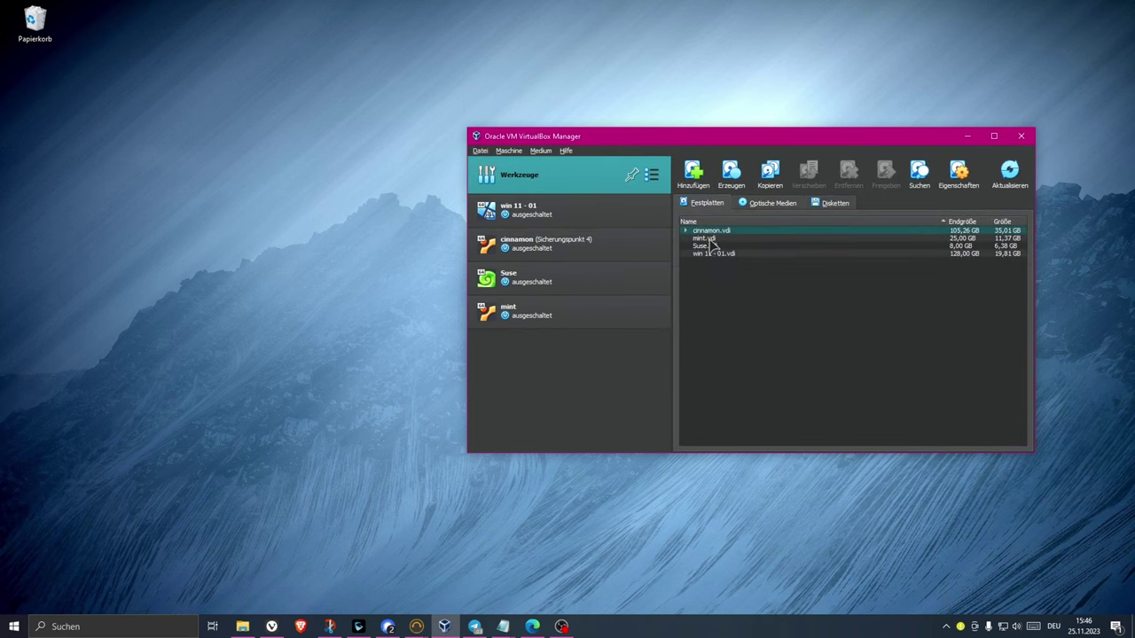
pyautogui.click(708, 239)
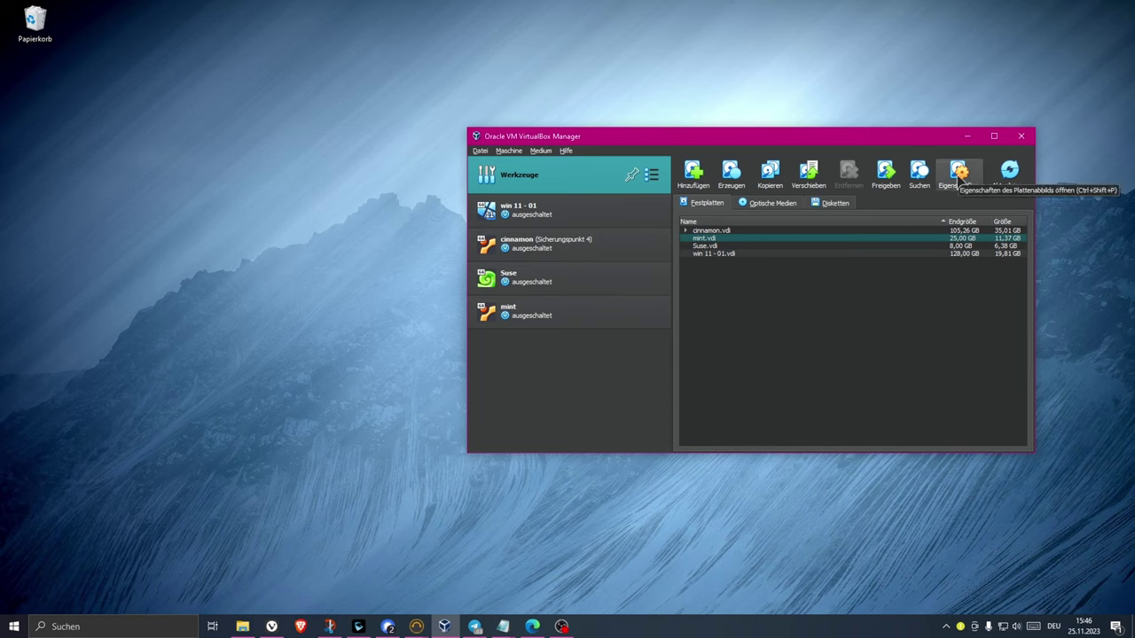
pyautogui.click(958, 176)
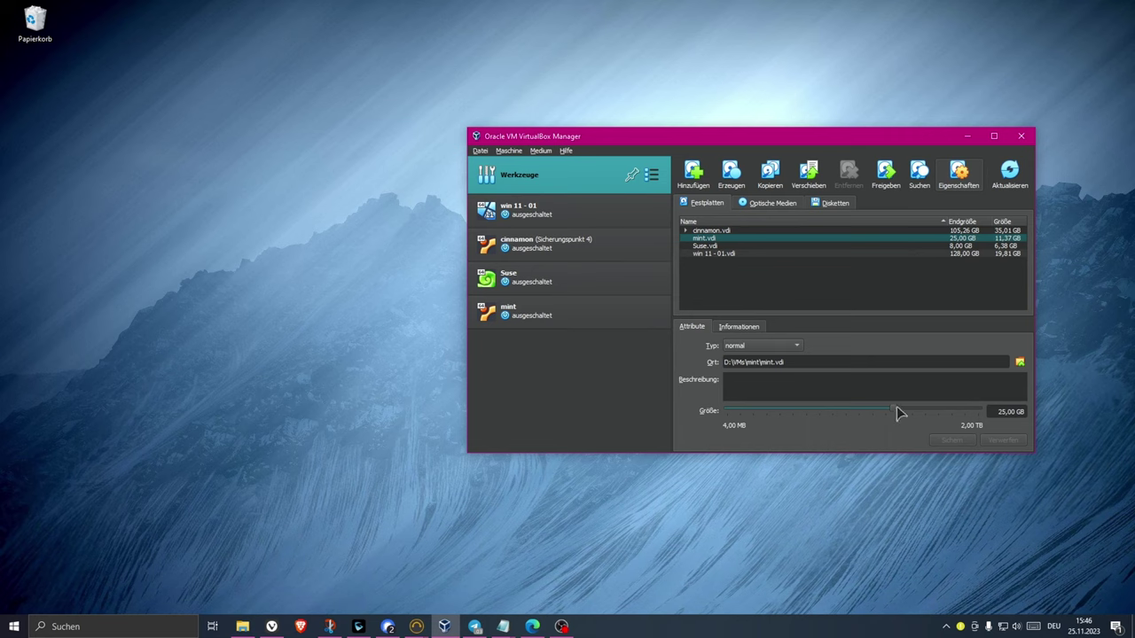
pyautogui.moveTo(898, 414); pyautogui.dragTo(911, 413)
pyautogui.click(951, 441)
# - Start the mint virtual machine and log in with the account password
pyautogui.click(548, 313)
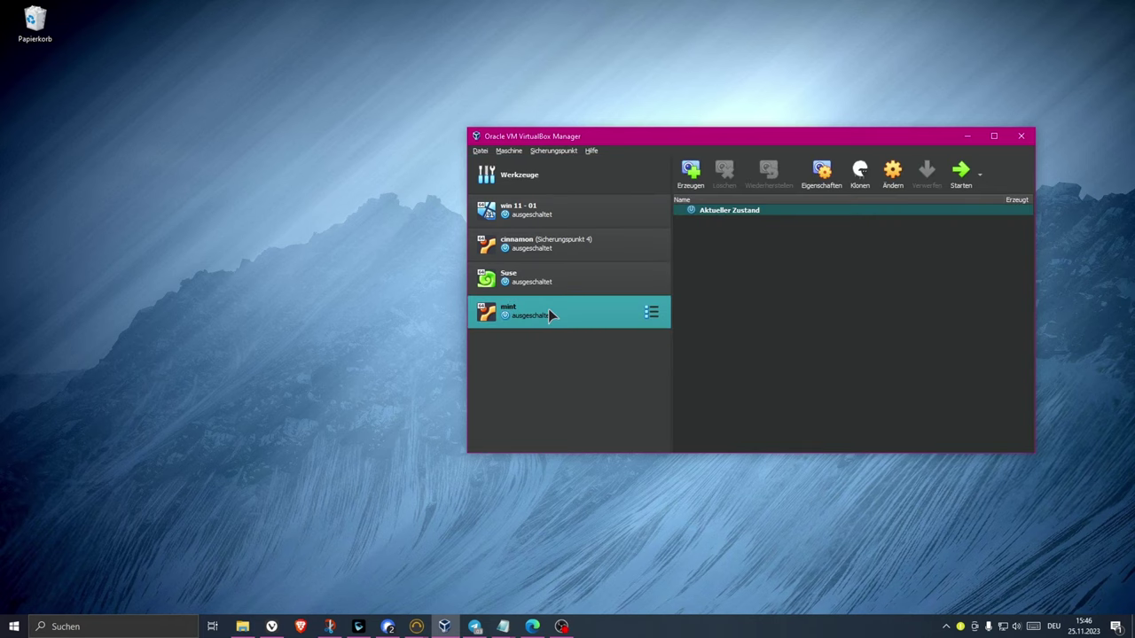
pyautogui.click(962, 174)
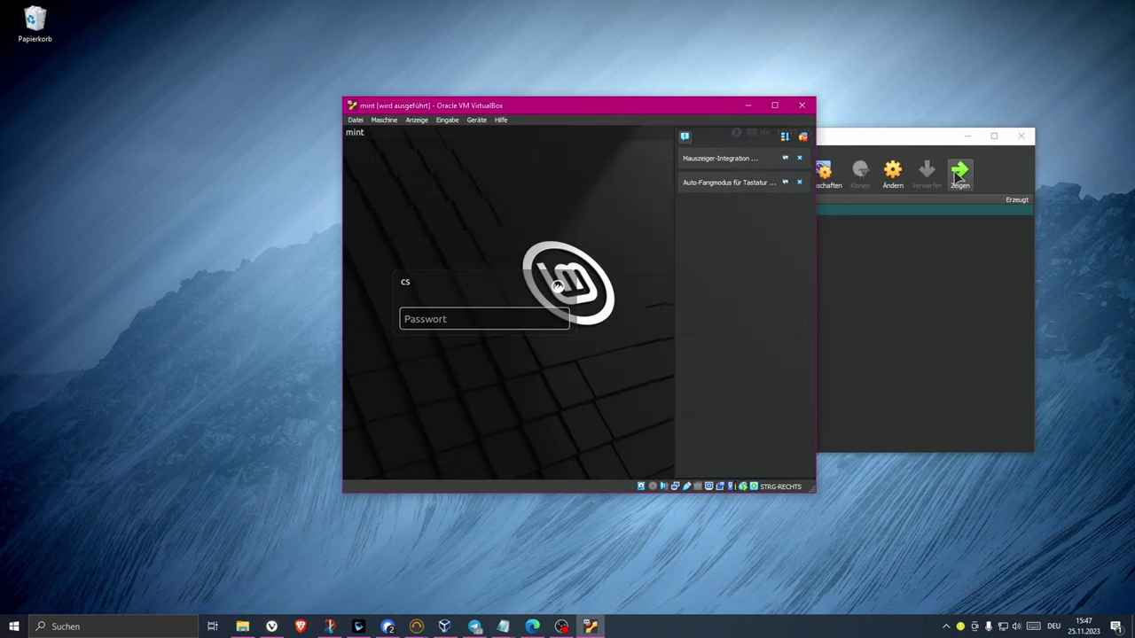
pyautogui.write('••')
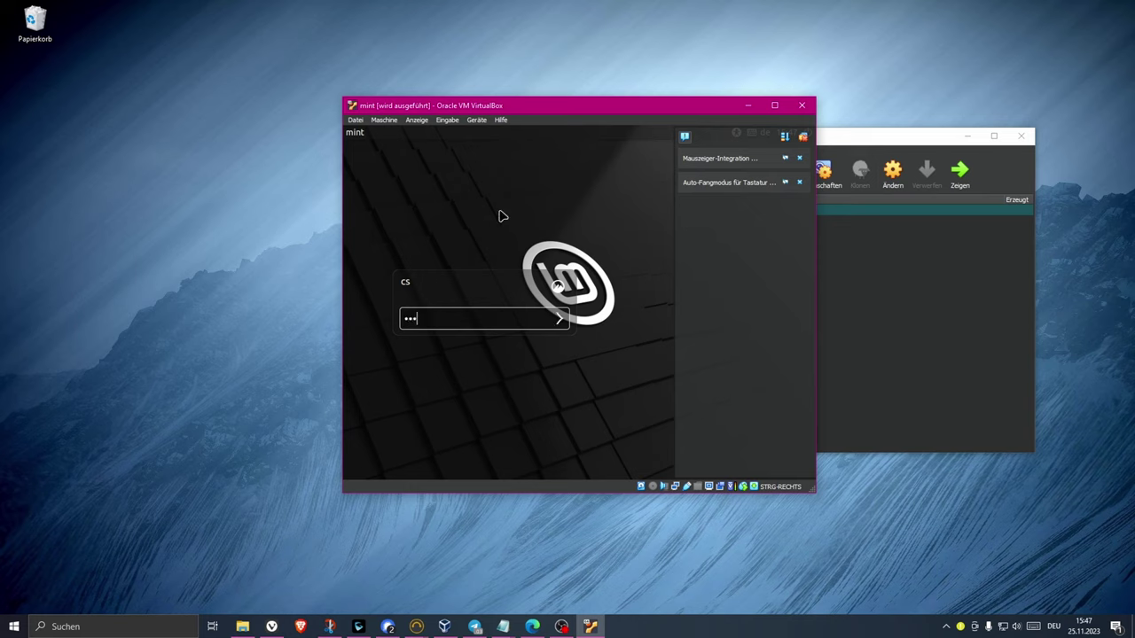
pyautogui.press('Return')
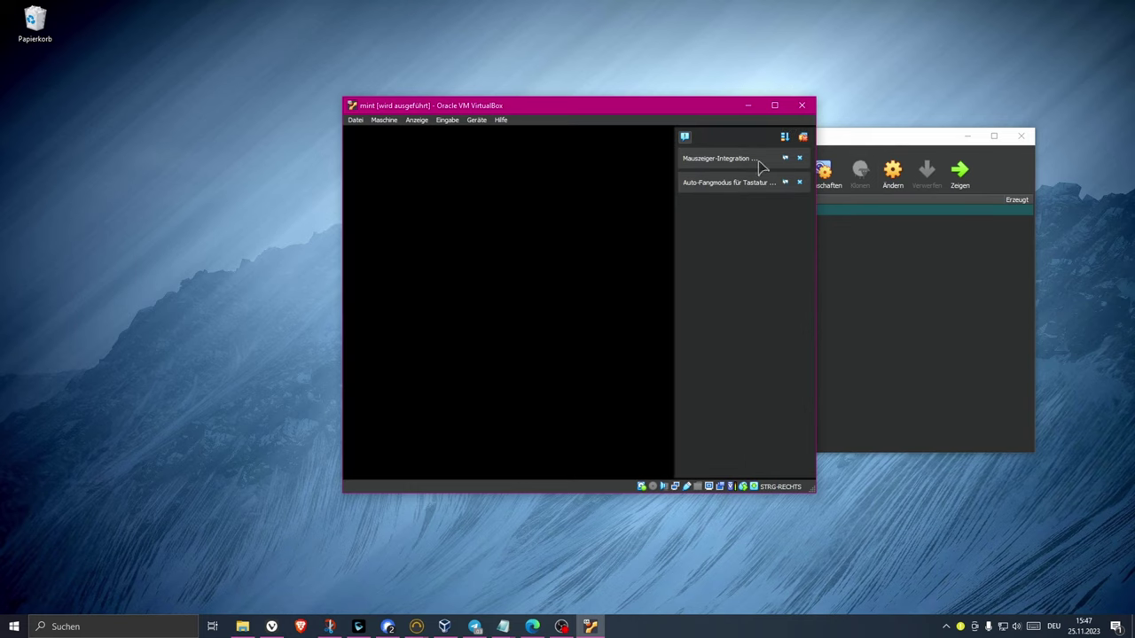
# - Clear the VirtualBox notifications and show the guest desktop in full-screen mode with the Welcome window closed
pyautogui.click(803, 138)
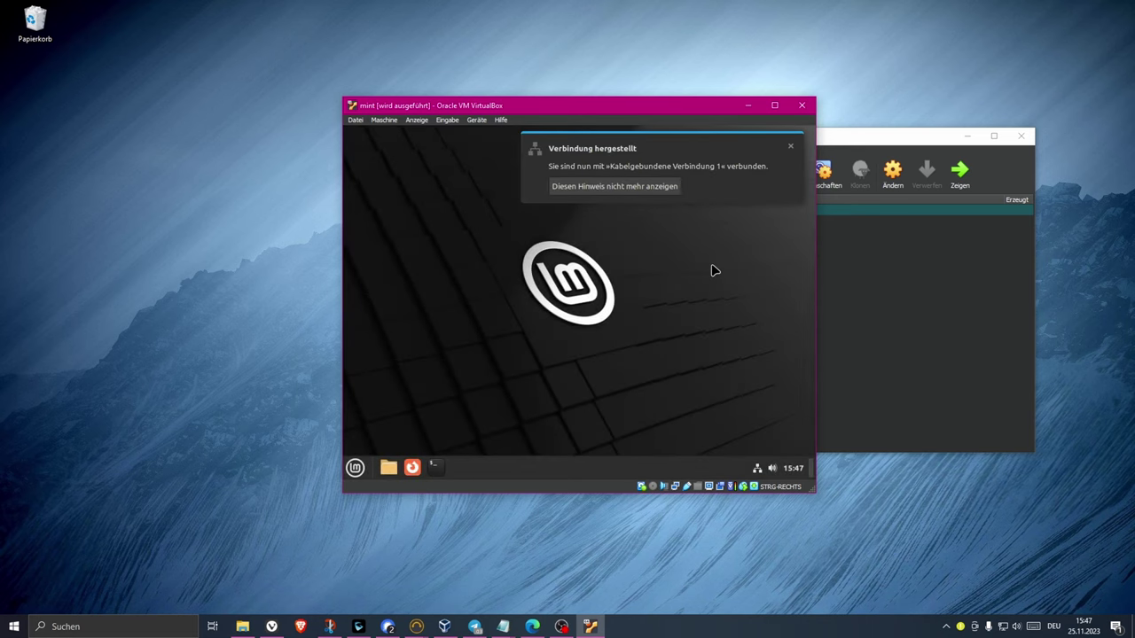
pyautogui.hotkey('ctrl', 'f')
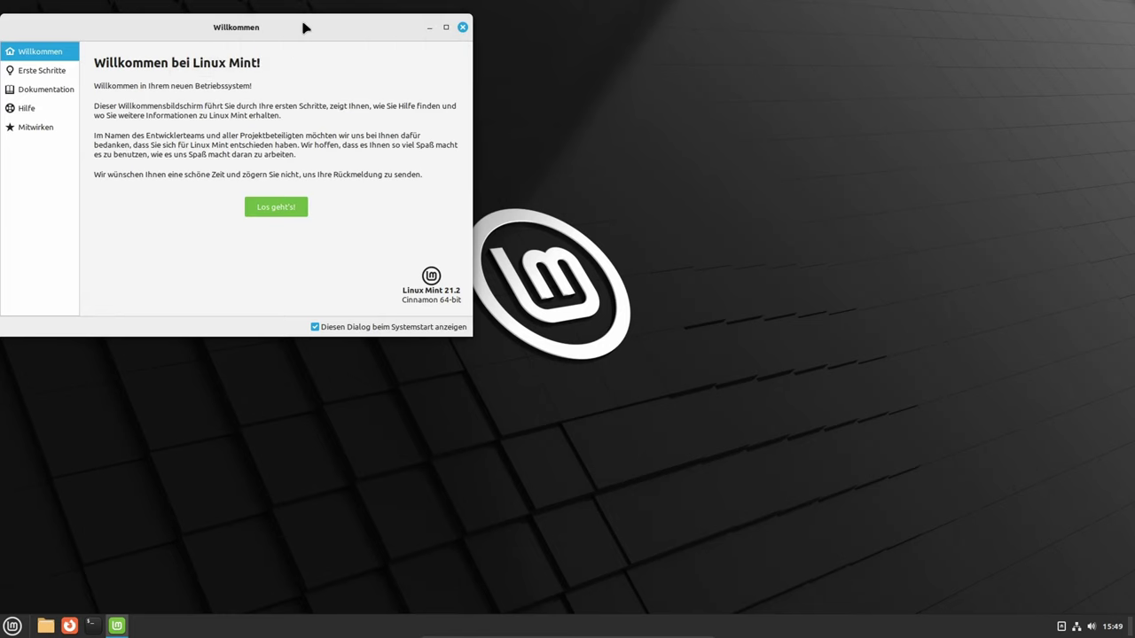
pyautogui.moveTo(304, 25); pyautogui.dragTo(541, 76)
pyautogui.click(697, 78)
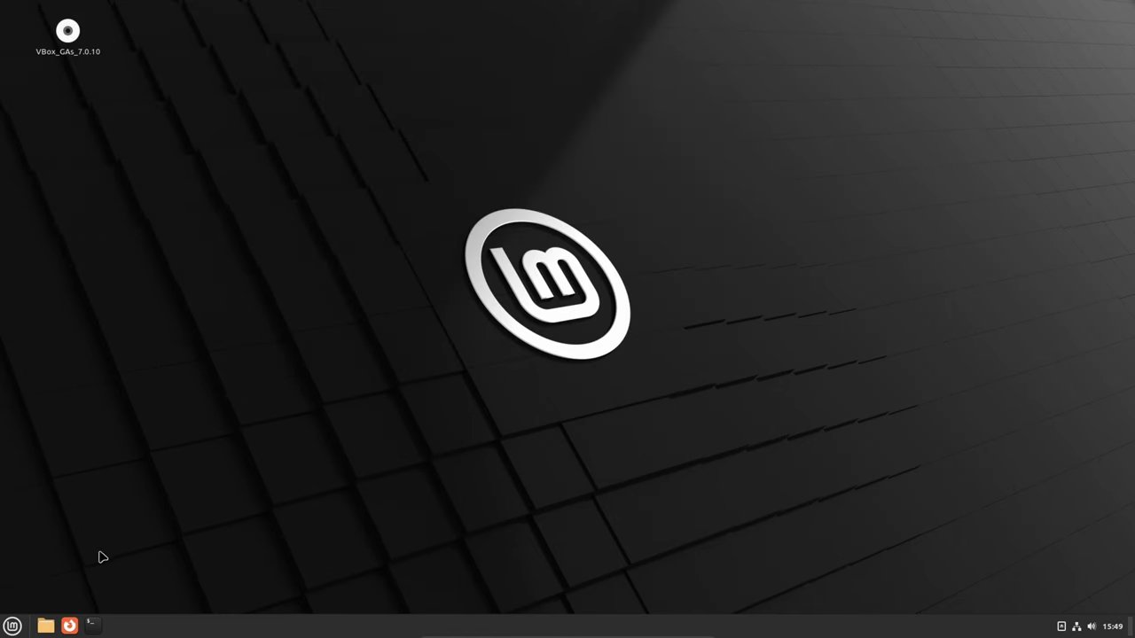
# - Check the processor, memory and hard disk entries in Systeminformation, and close the window
pyautogui.click(13, 626)
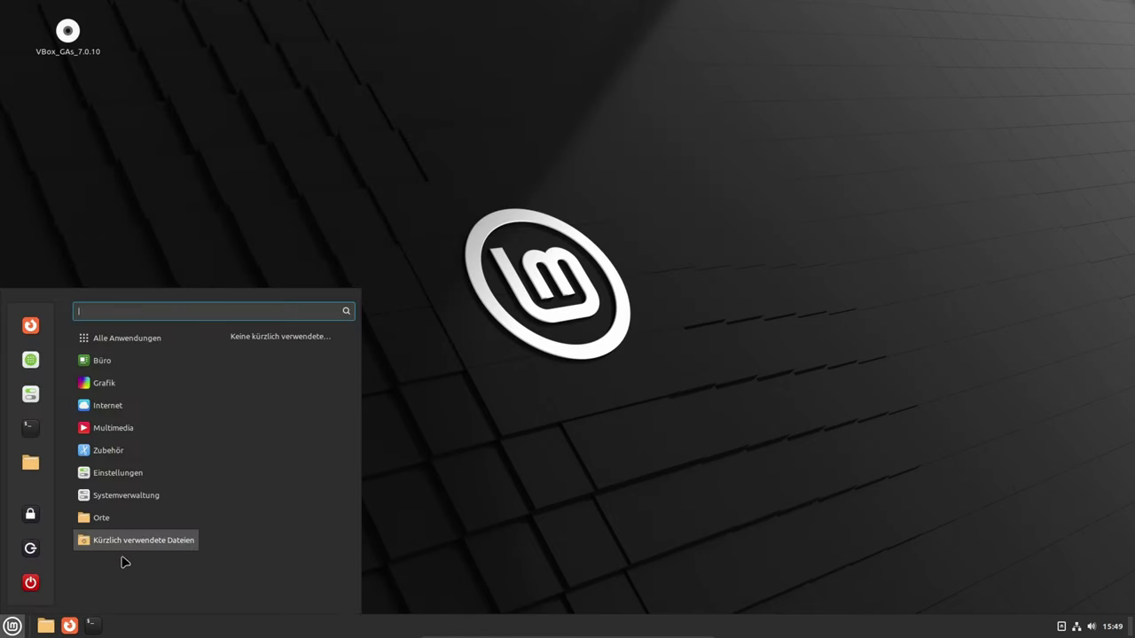
pyautogui.write('sys')
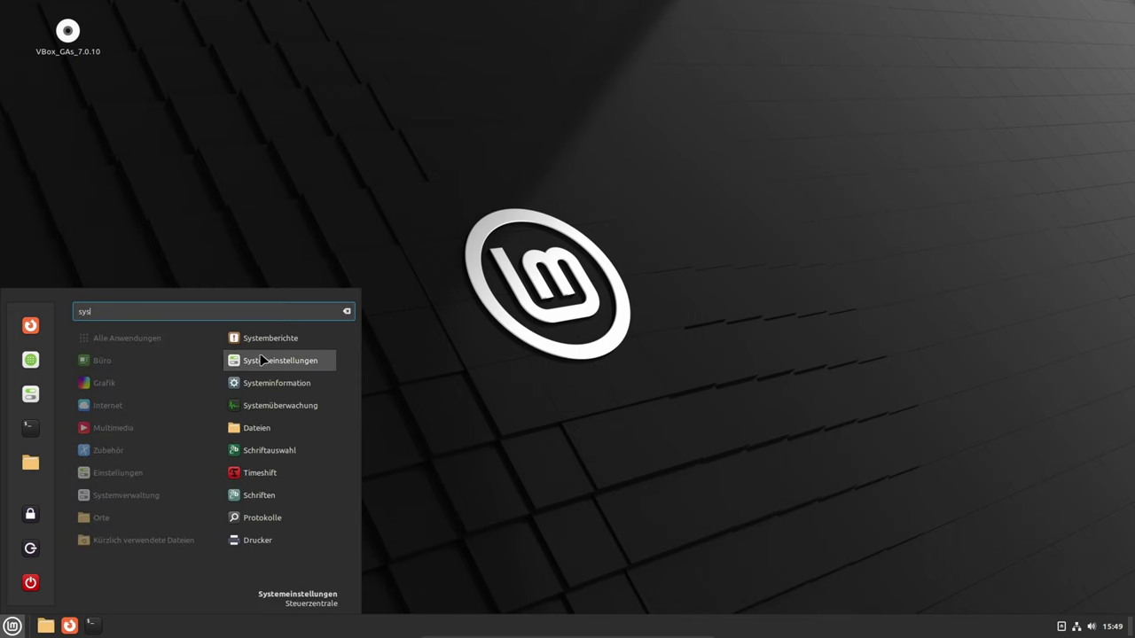
pyautogui.click(298, 383)
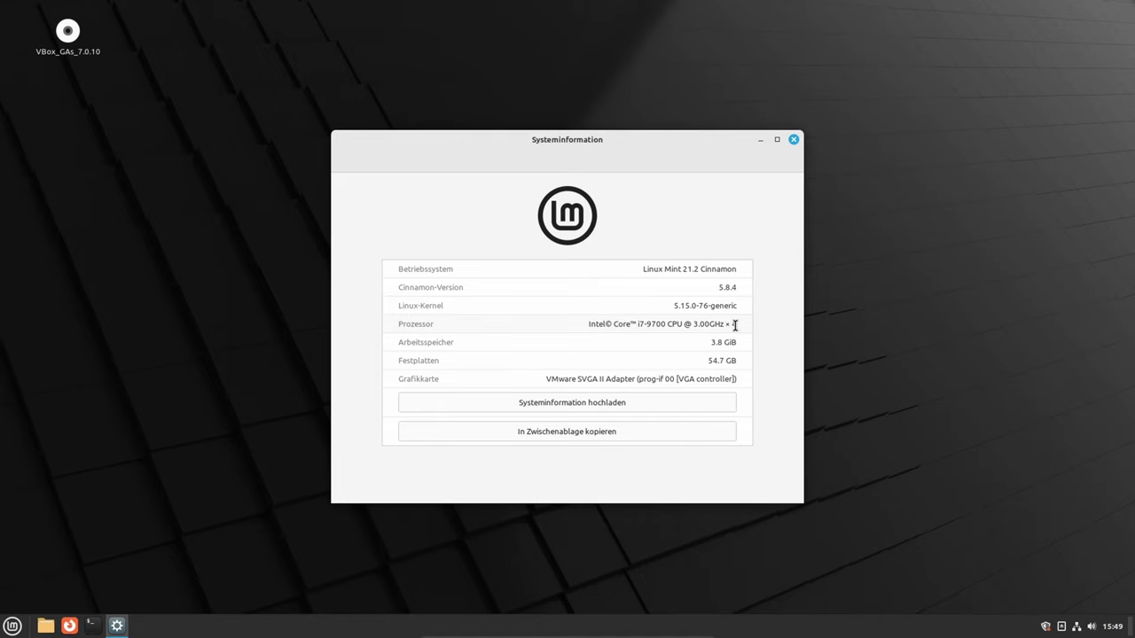
pyautogui.click(794, 139)
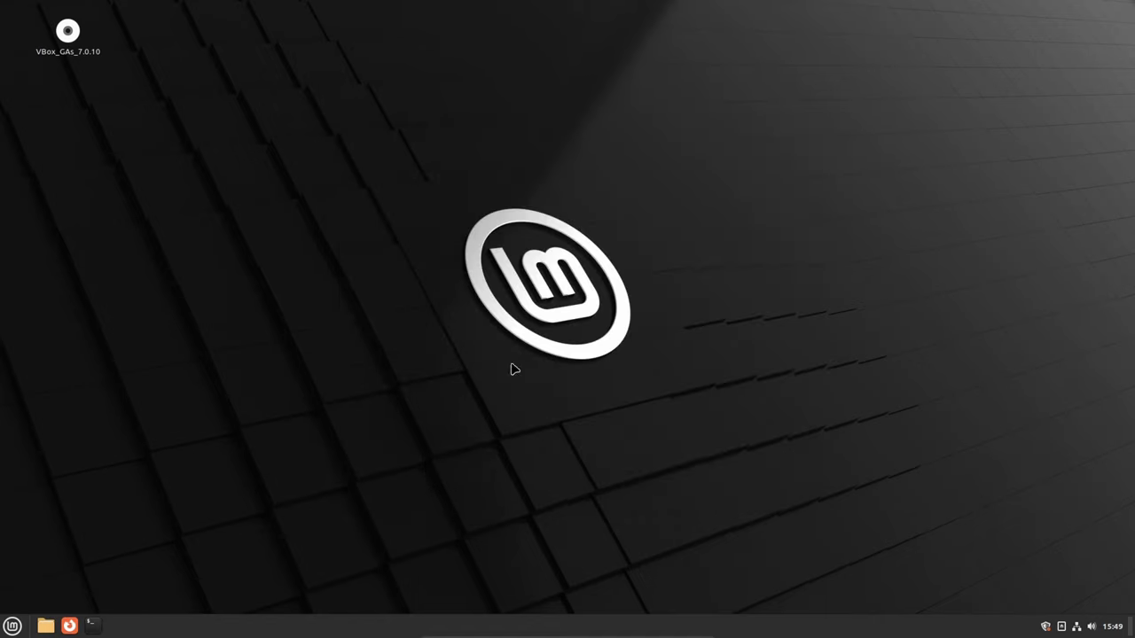
# - Find the Laufwerke disk utility in the guest's application search and launch it
pyautogui.click(13, 626)
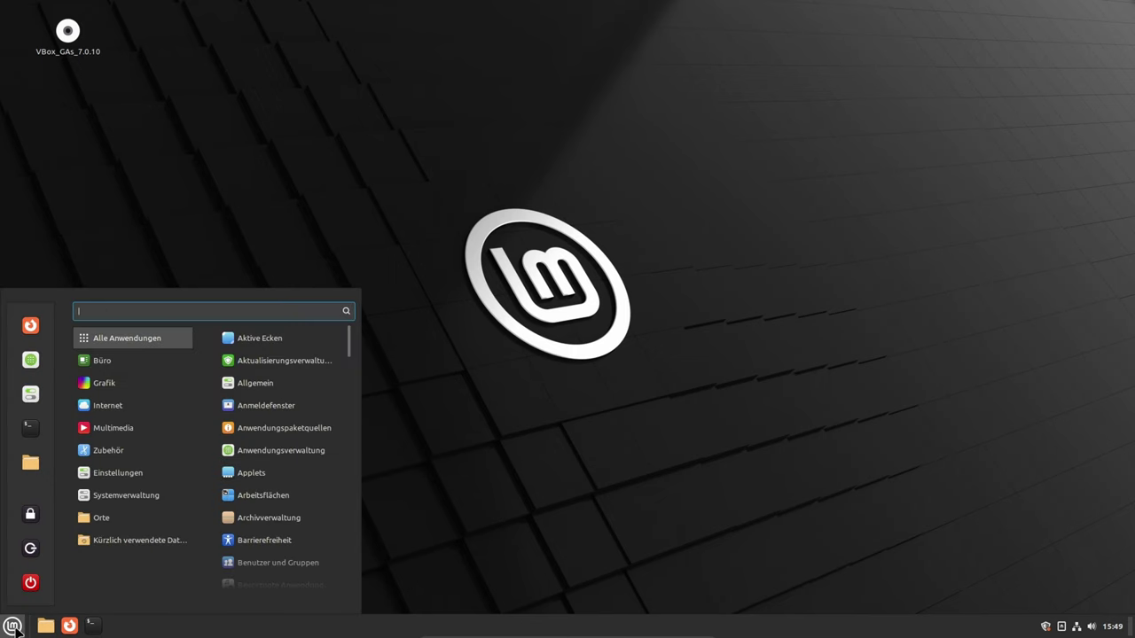
pyautogui.write('par')
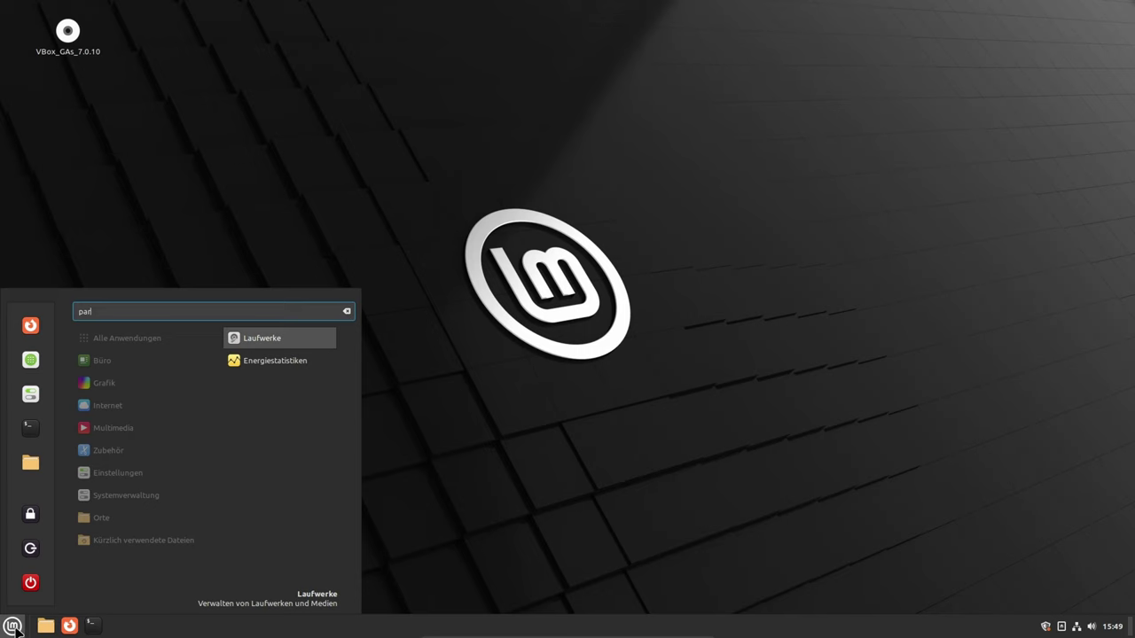
pyautogui.press('BackSpace')
pyautogui.press('BackSpace')
pyautogui.press('BackSpace')
pyautogui.write('fes')
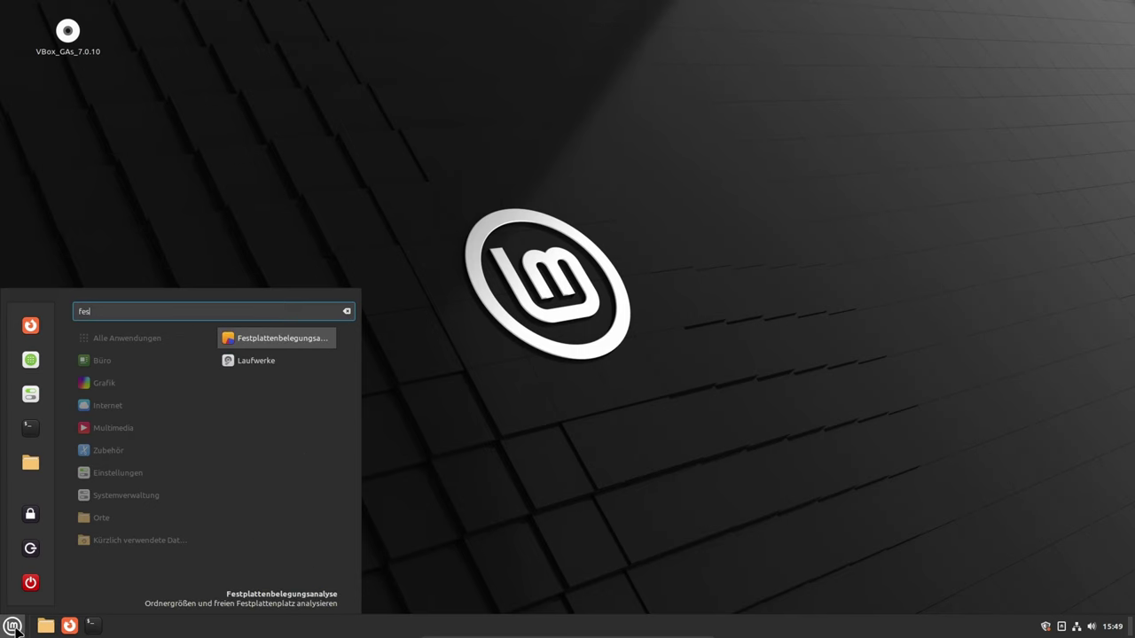
pyautogui.click(238, 366)
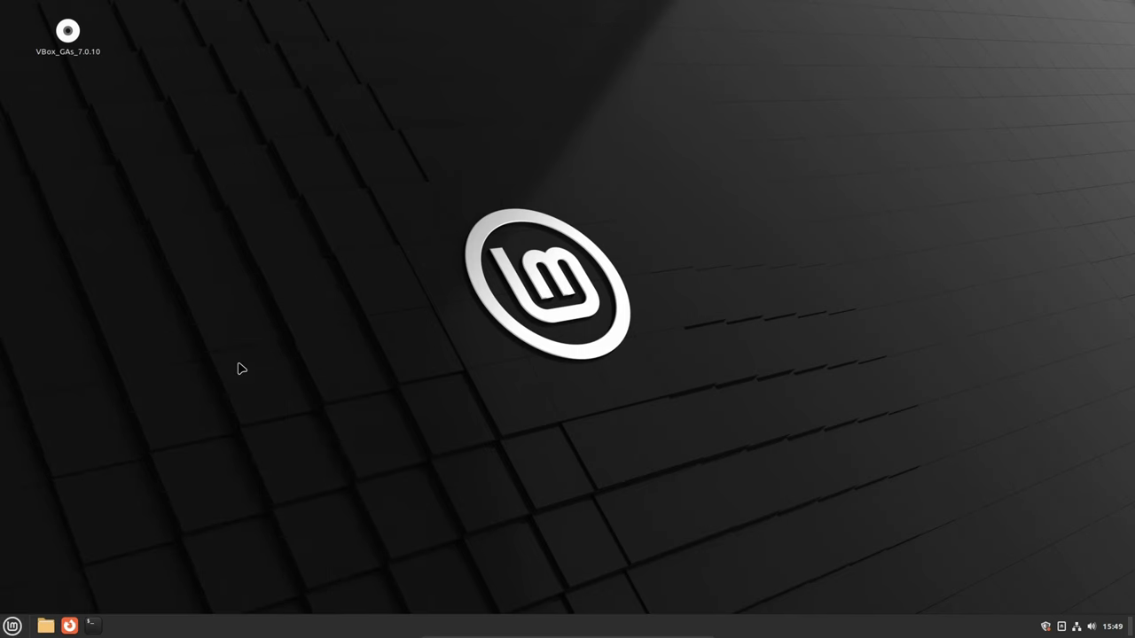
# - Try to enlarge partition 3 of the 55 GB hard disk to 54,1 GB, authorising the change with the account password
pyautogui.click(335, 178)
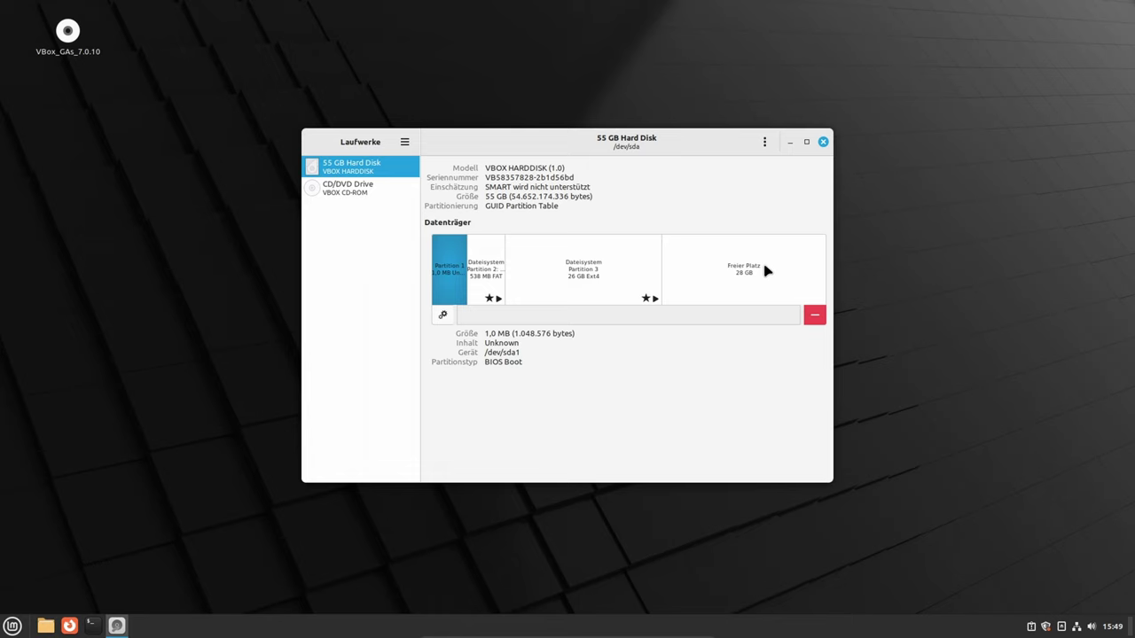
pyautogui.click(698, 274)
pyautogui.click(624, 267)
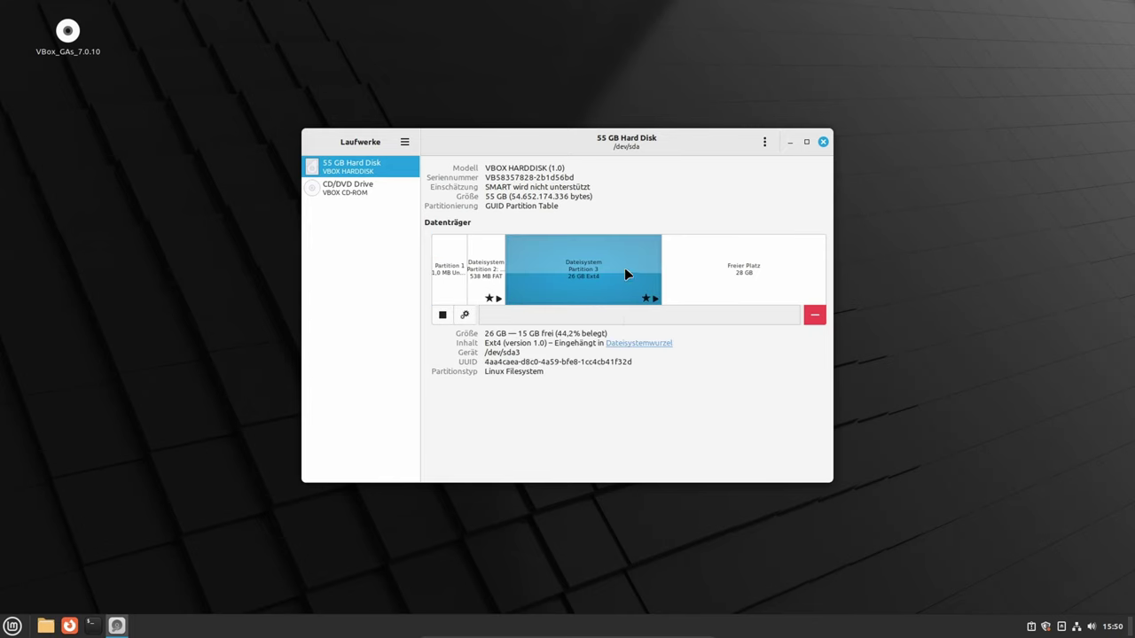
pyautogui.click(464, 314)
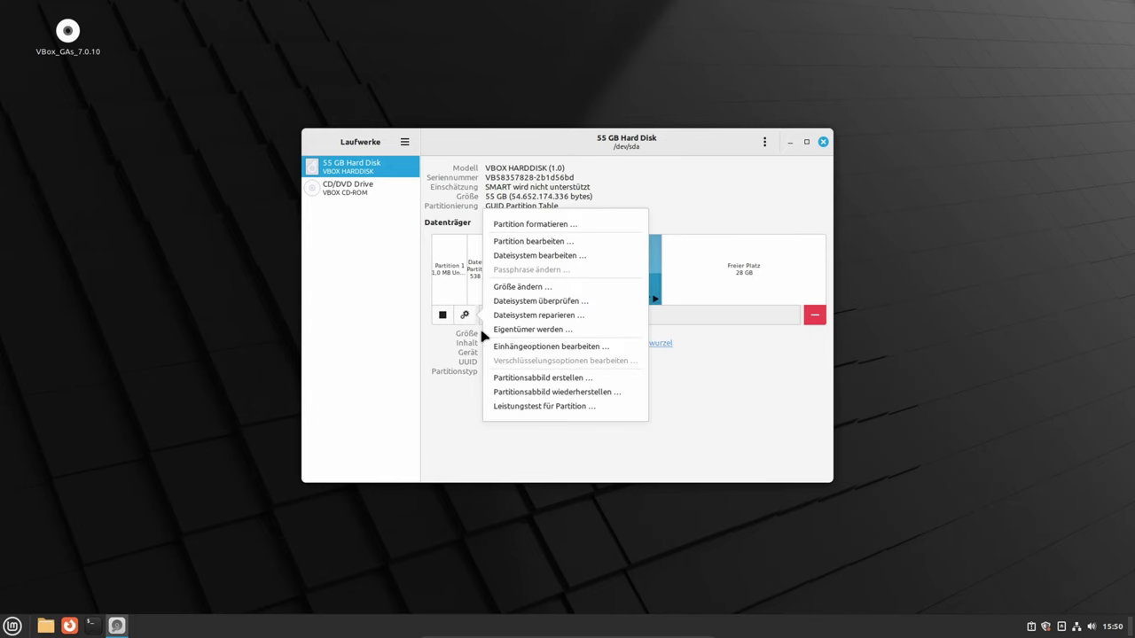
pyautogui.click(501, 286)
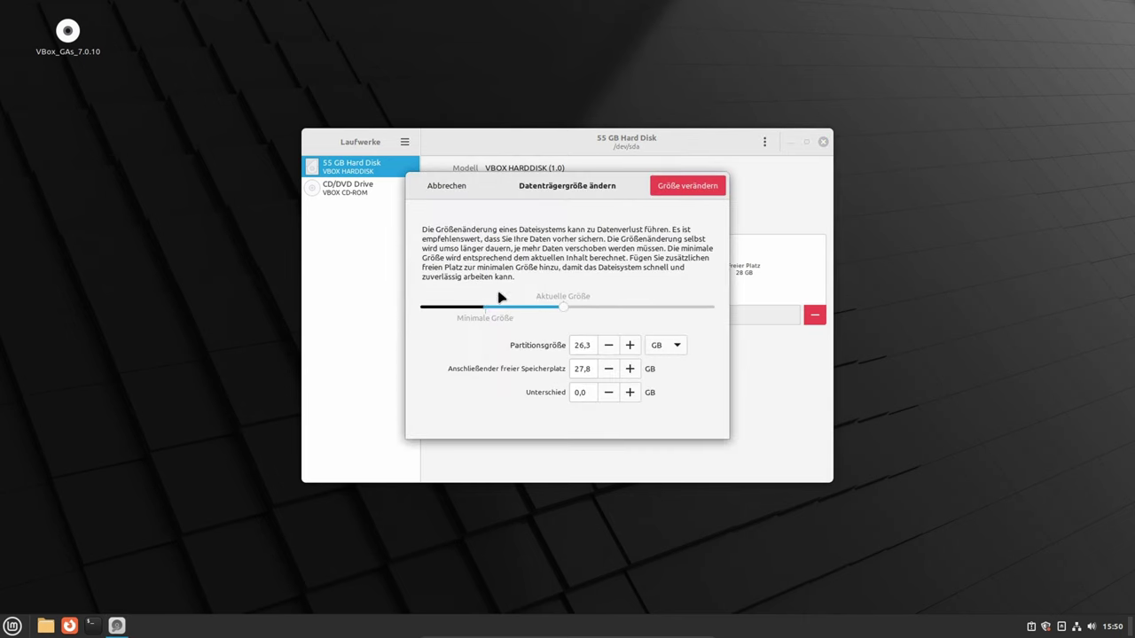
pyautogui.moveTo(564, 307); pyautogui.dragTo(727, 312)
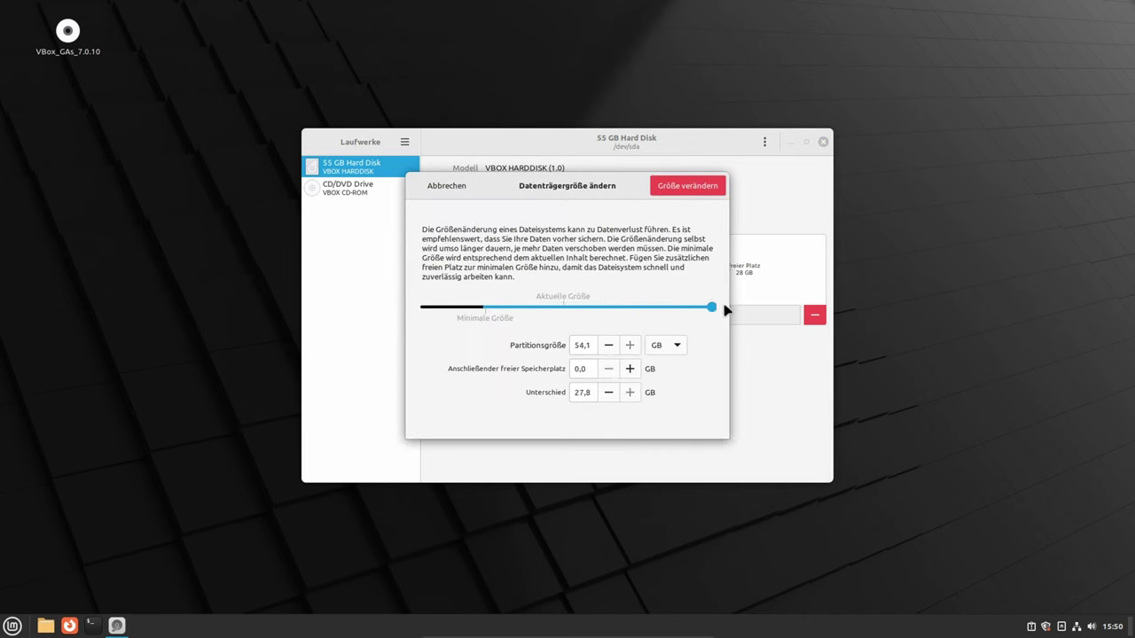
pyautogui.click(694, 183)
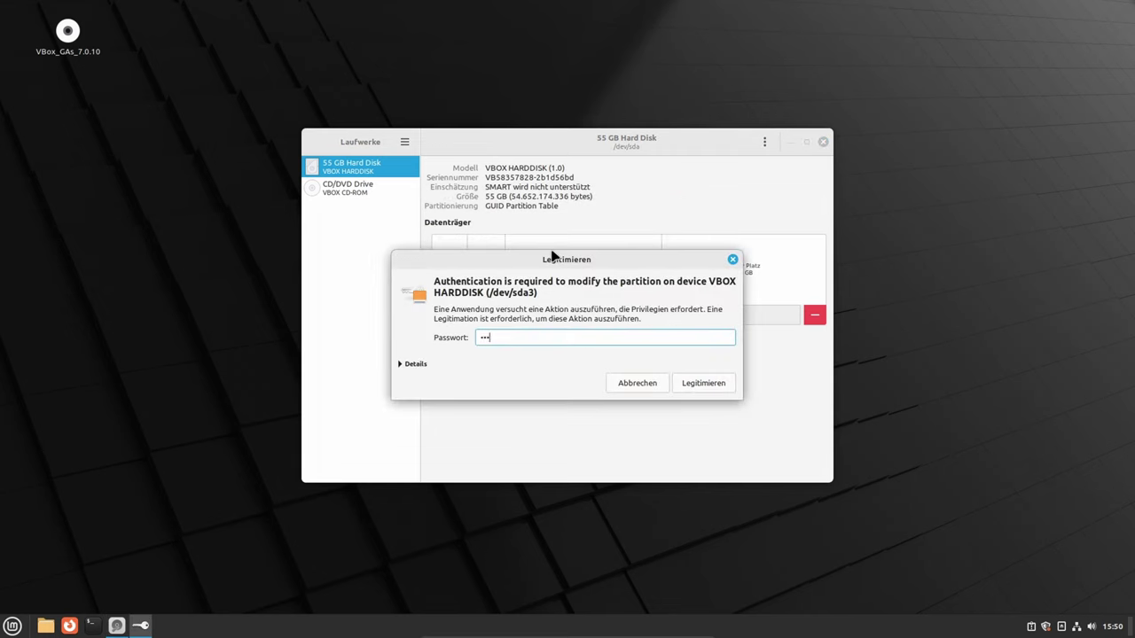
pyautogui.click(701, 384)
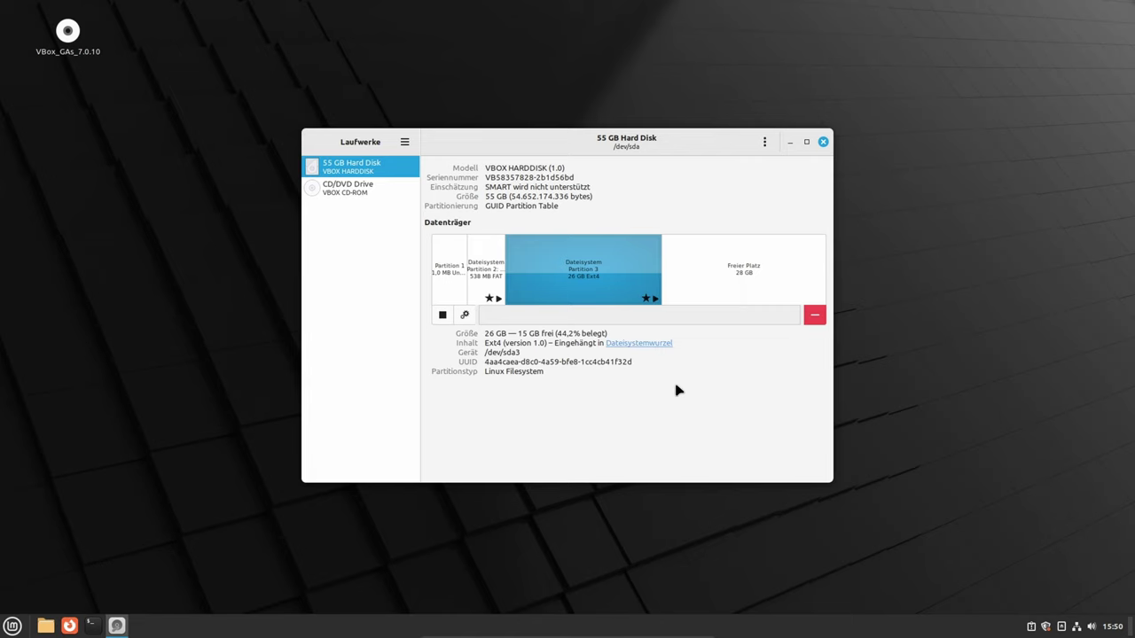
# - Refresh the hard disk's partition overview and try again to resize the Ext4 partition 3 to 54,1 GB
pyautogui.click(366, 195)
pyautogui.click(364, 172)
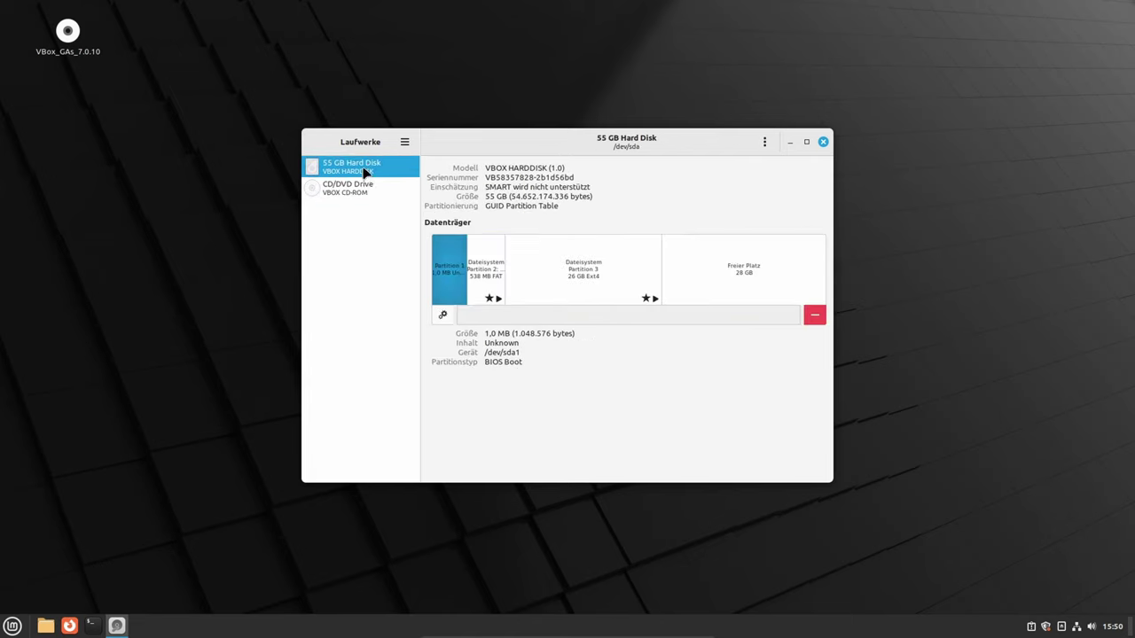
pyautogui.click(606, 266)
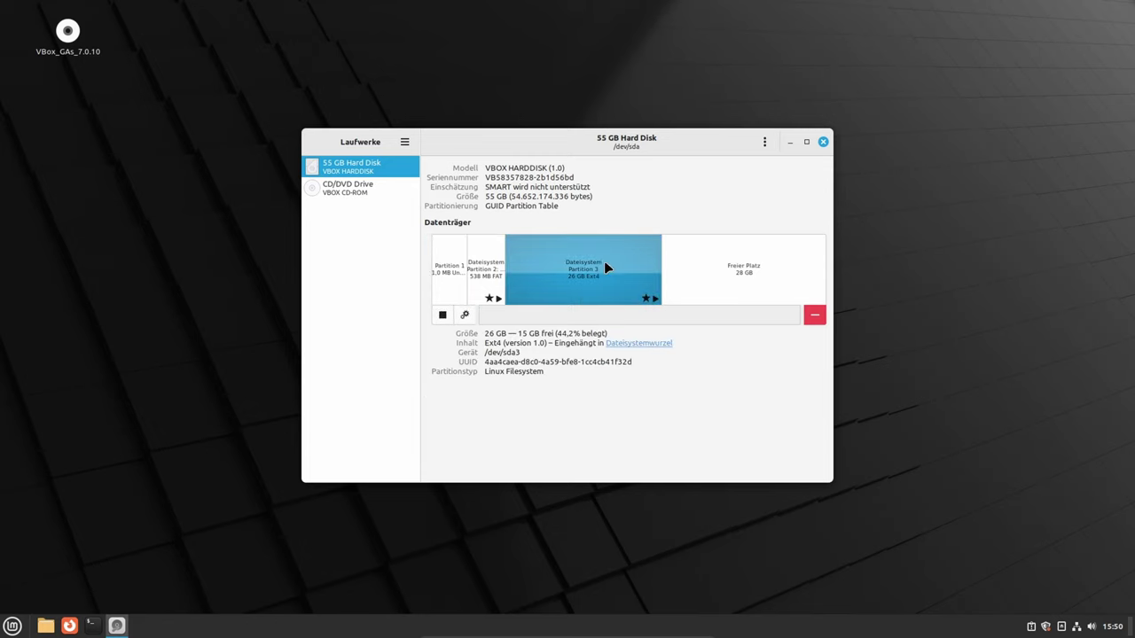
pyautogui.click(465, 315)
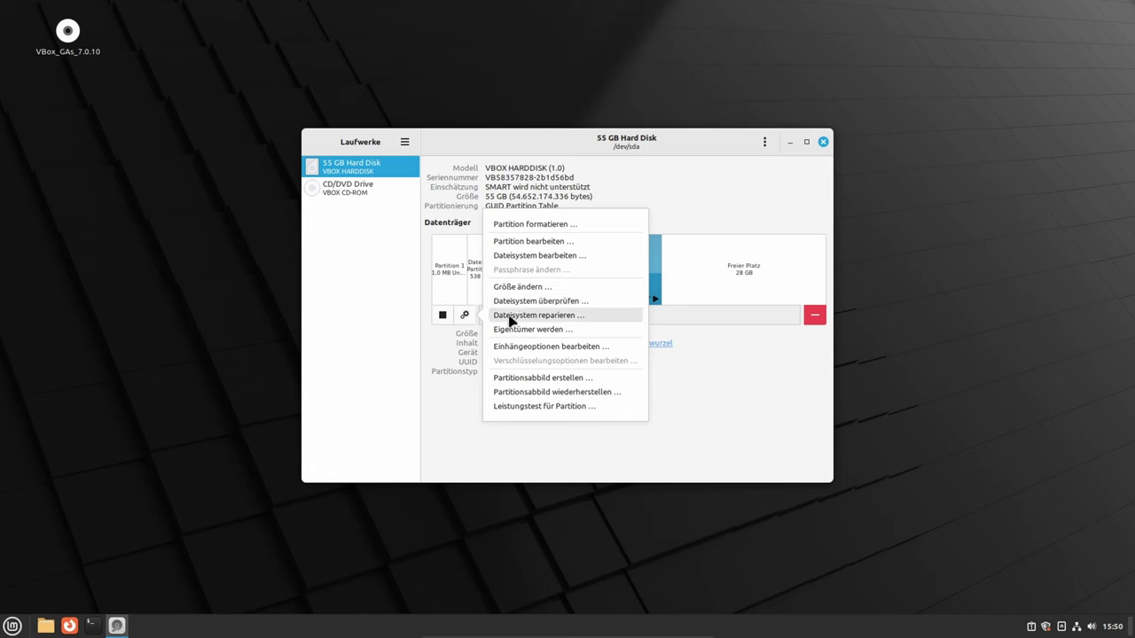
pyautogui.click(515, 287)
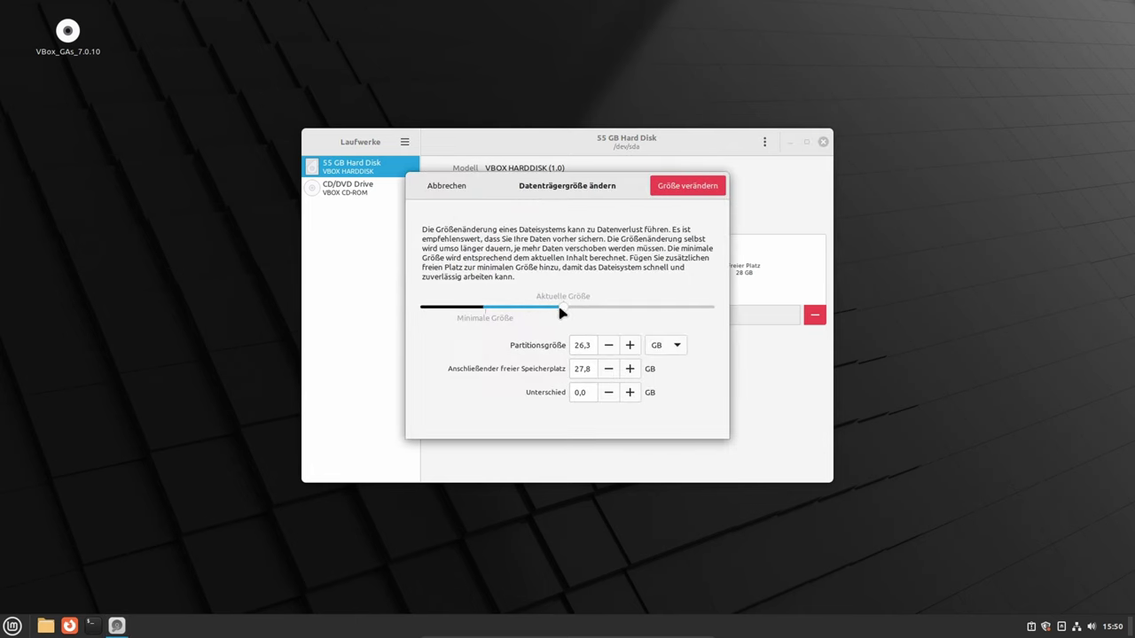
pyautogui.moveTo(563, 308); pyautogui.dragTo(715, 310)
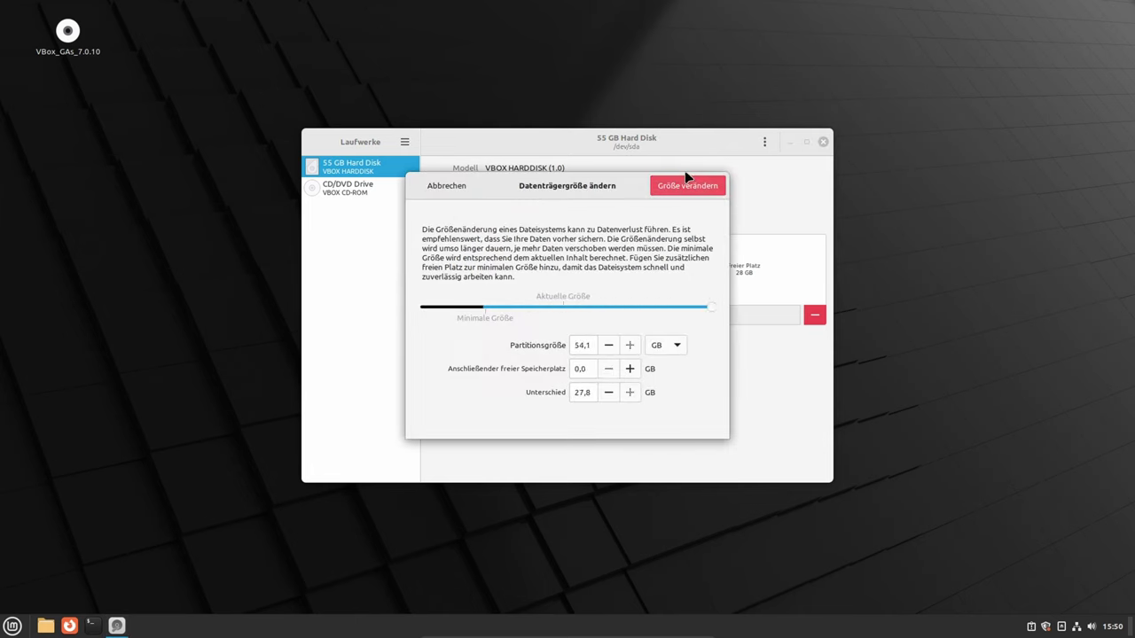
pyautogui.click(685, 185)
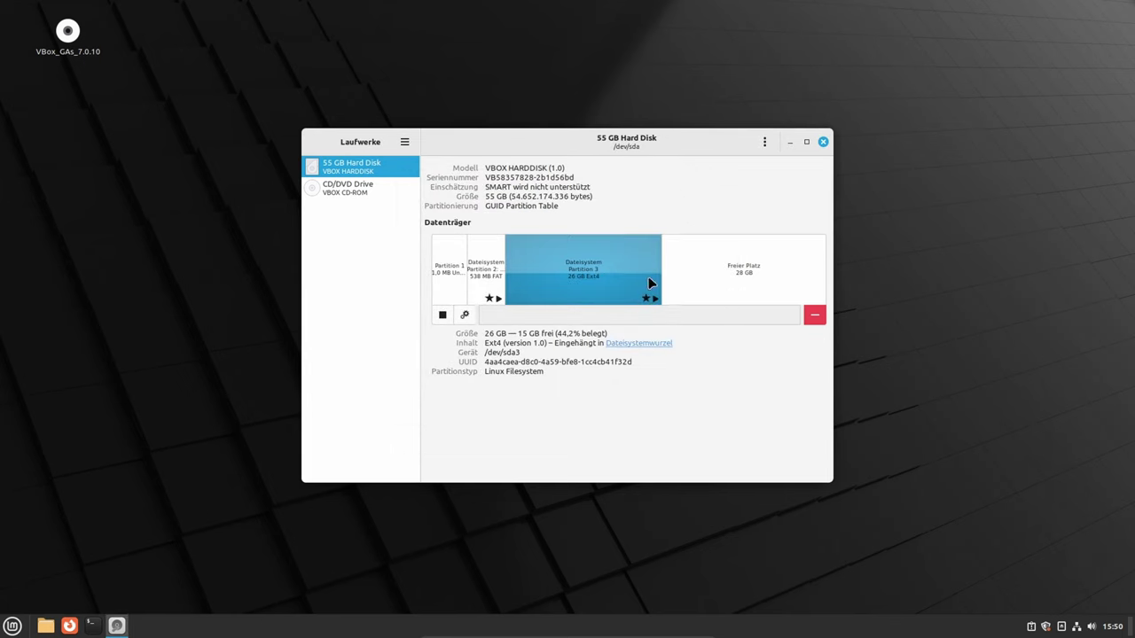
# - Refresh the partition overview, try to shrink partition 3 to 23,1 GB with the account password, and dismiss the message
pyautogui.click(367, 186)
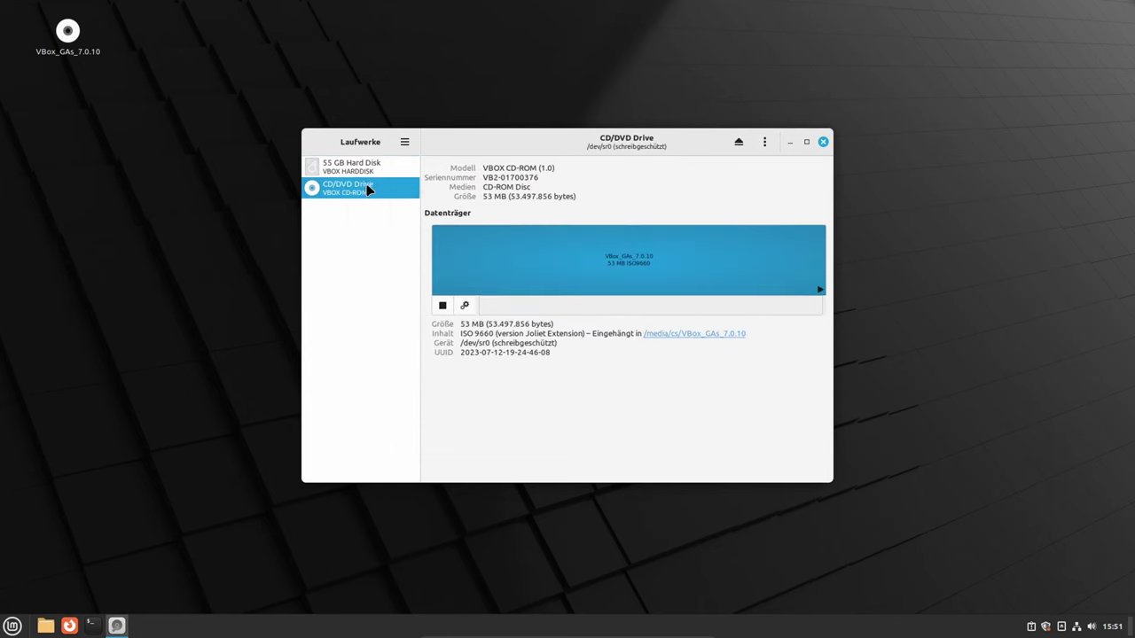
pyautogui.click(363, 174)
pyautogui.click(578, 296)
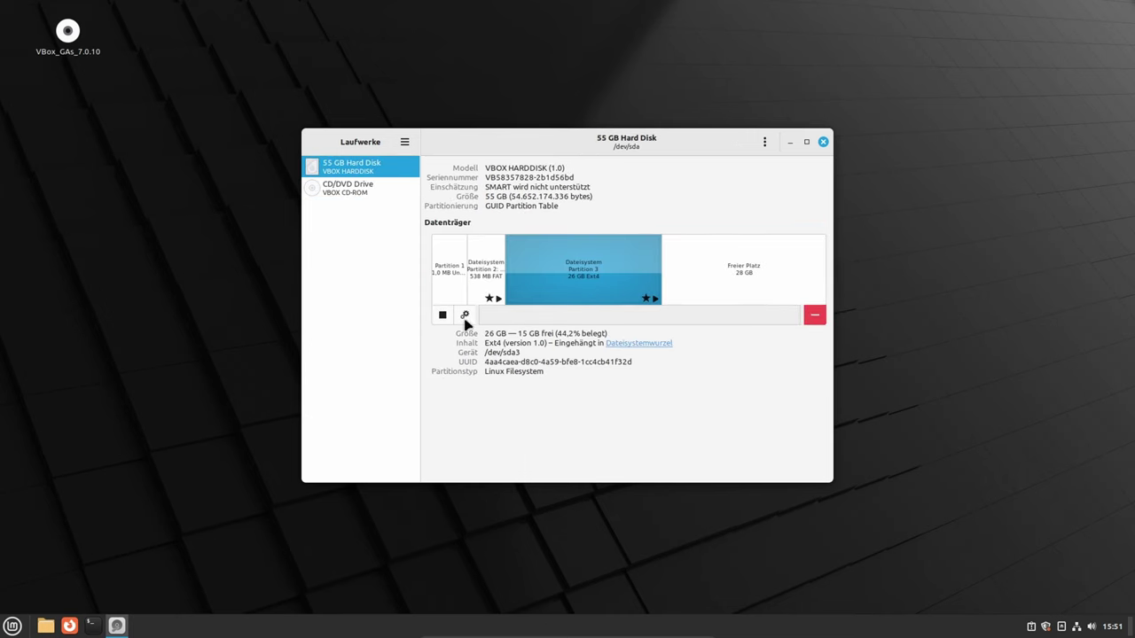
pyautogui.click(465, 317)
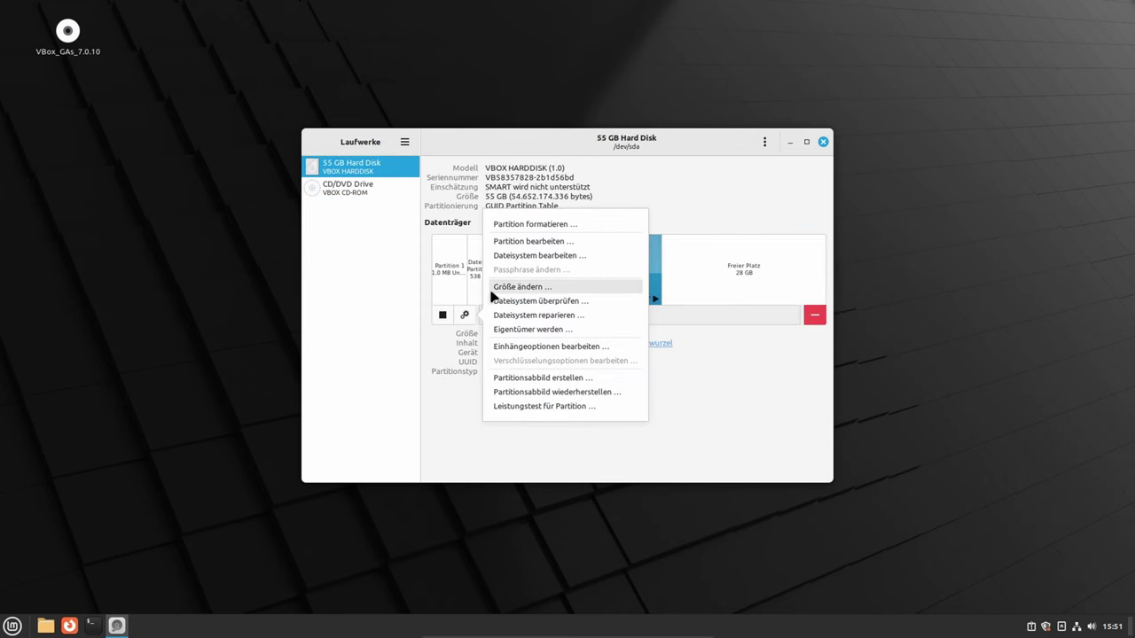
pyautogui.click(497, 290)
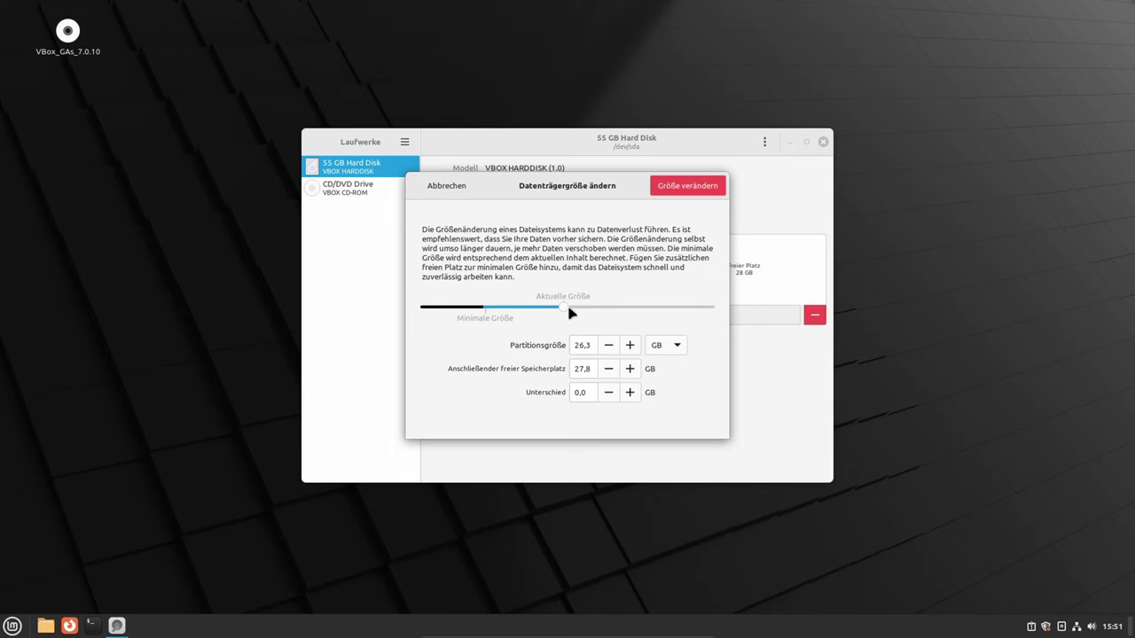
pyautogui.moveTo(564, 307); pyautogui.dragTo(550, 311)
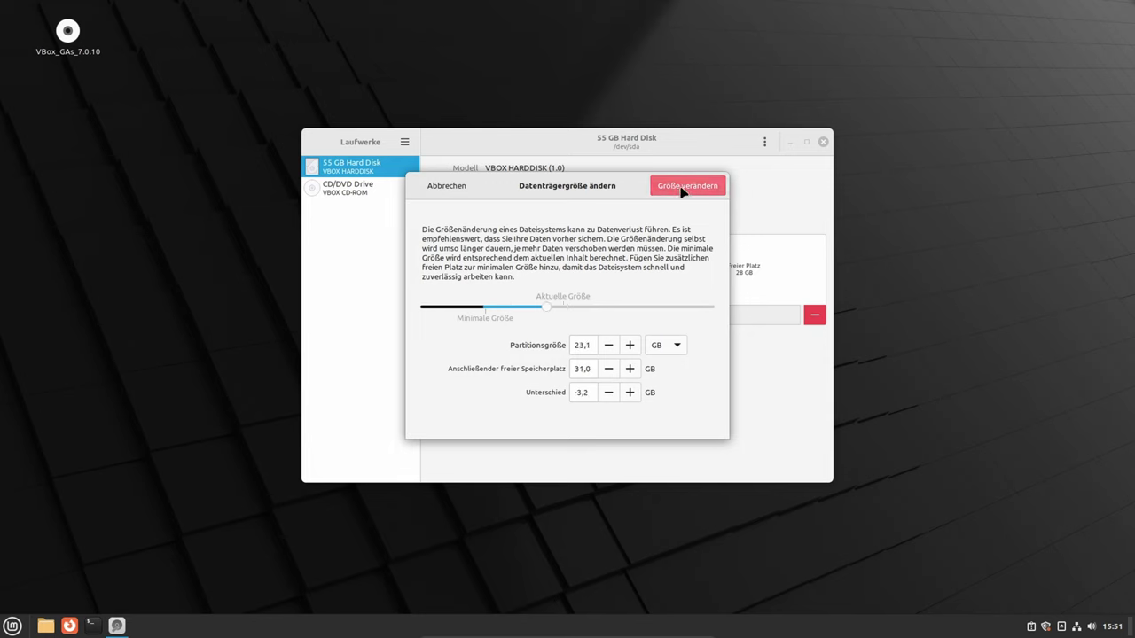
pyautogui.click(681, 189)
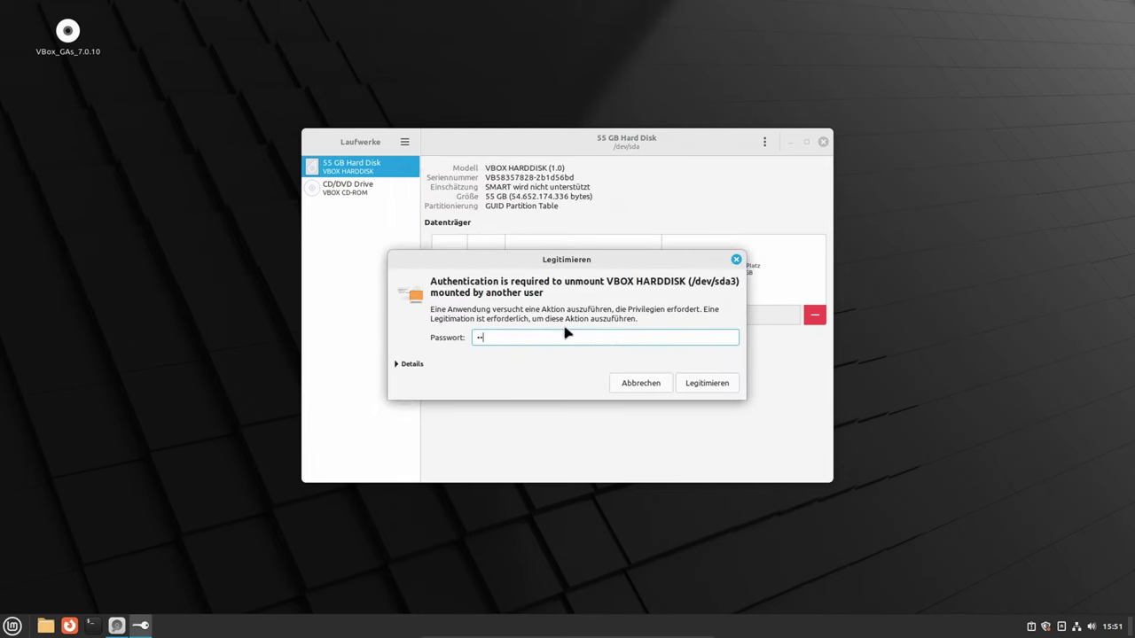
pyautogui.write('•••••')
pyautogui.press('Return')
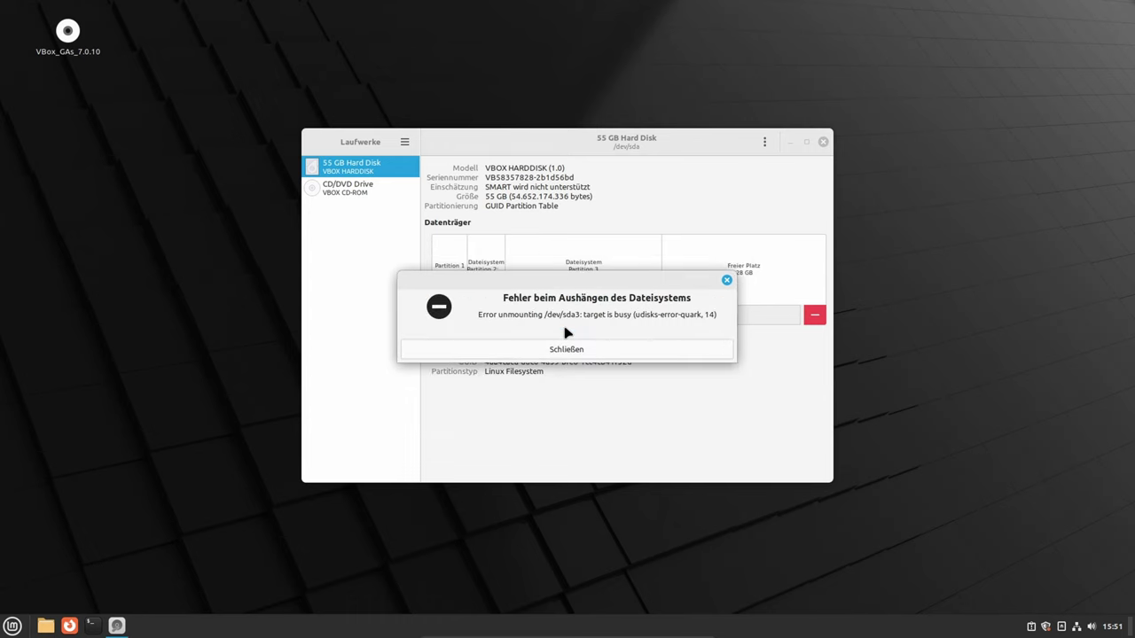
pyautogui.click(567, 351)
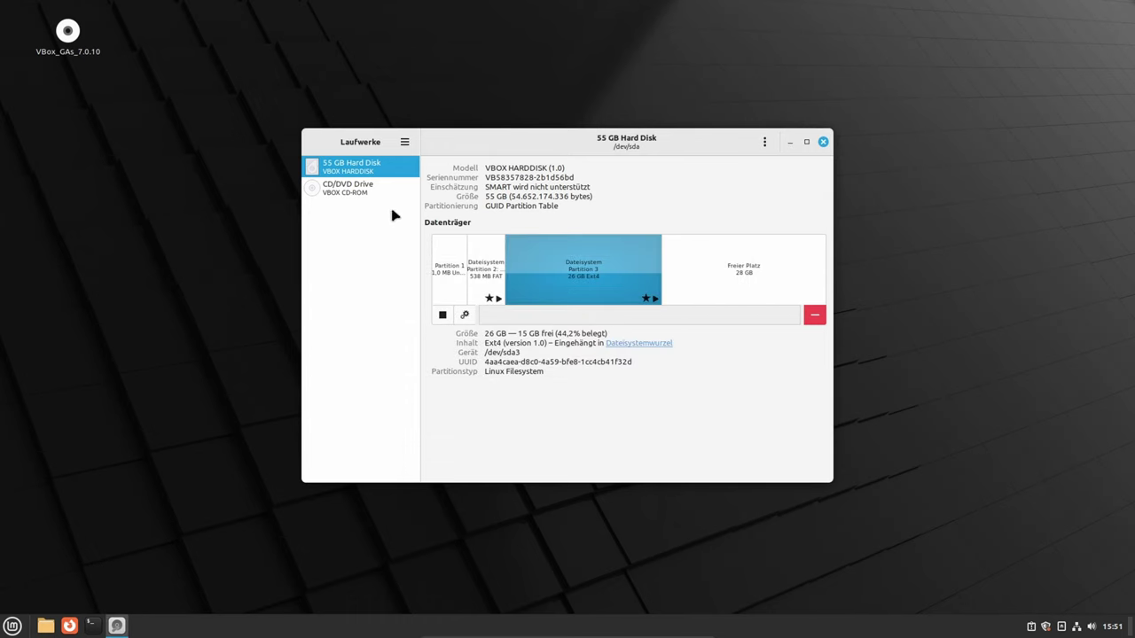
# - Reselect the hard disk for a last check, close the disk utility and shut down the guest system
pyautogui.click(359, 192)
pyautogui.click(356, 167)
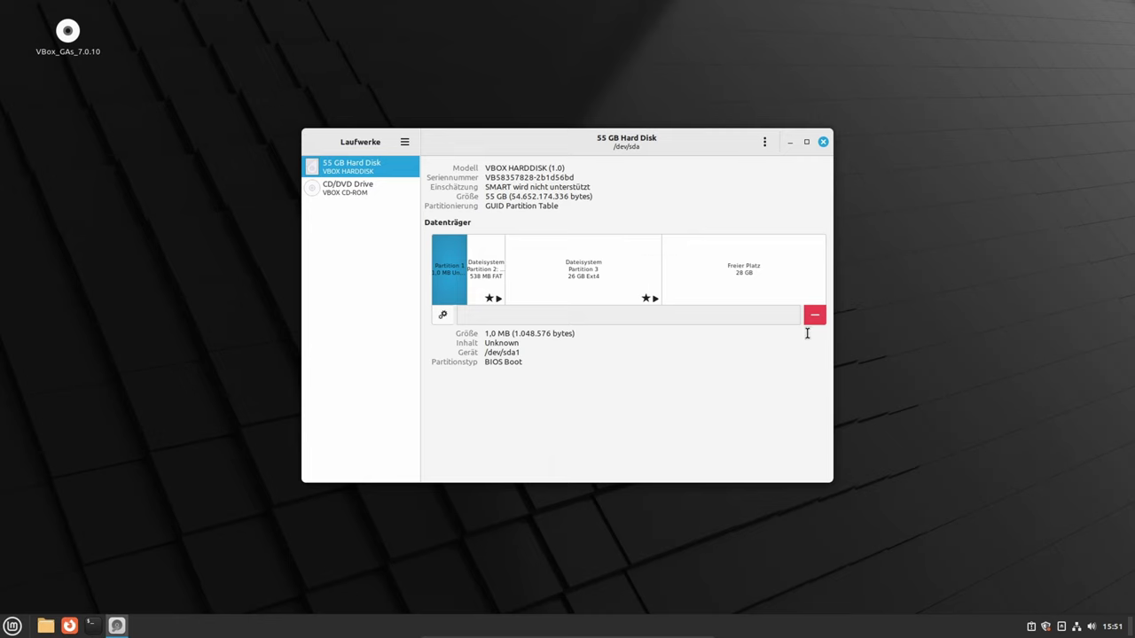
pyautogui.click(823, 142)
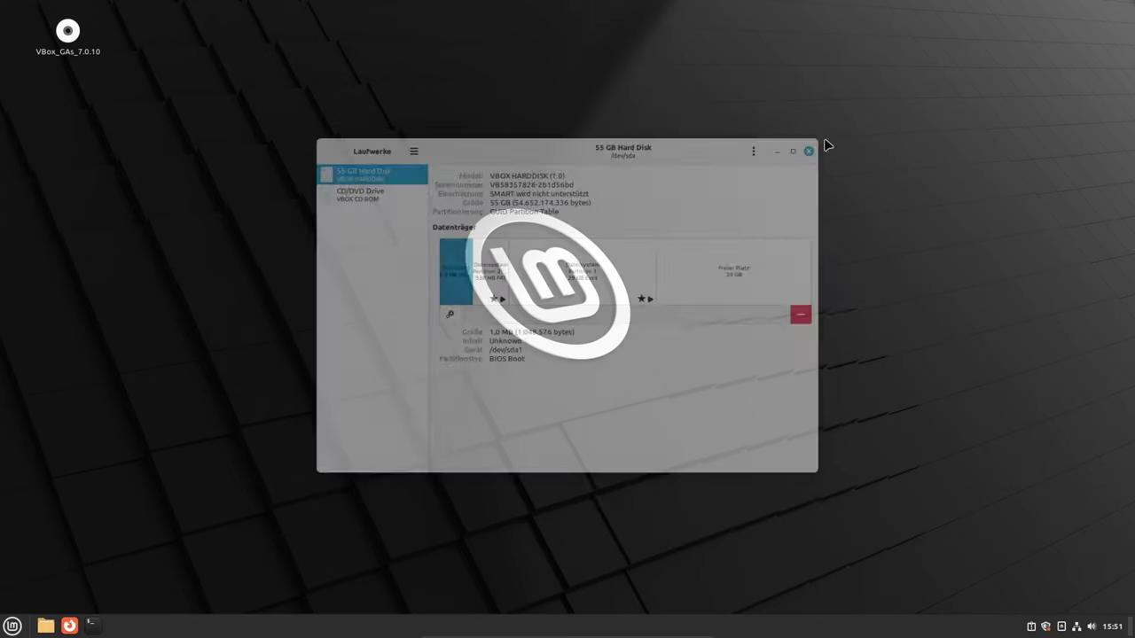
pyautogui.click(12, 626)
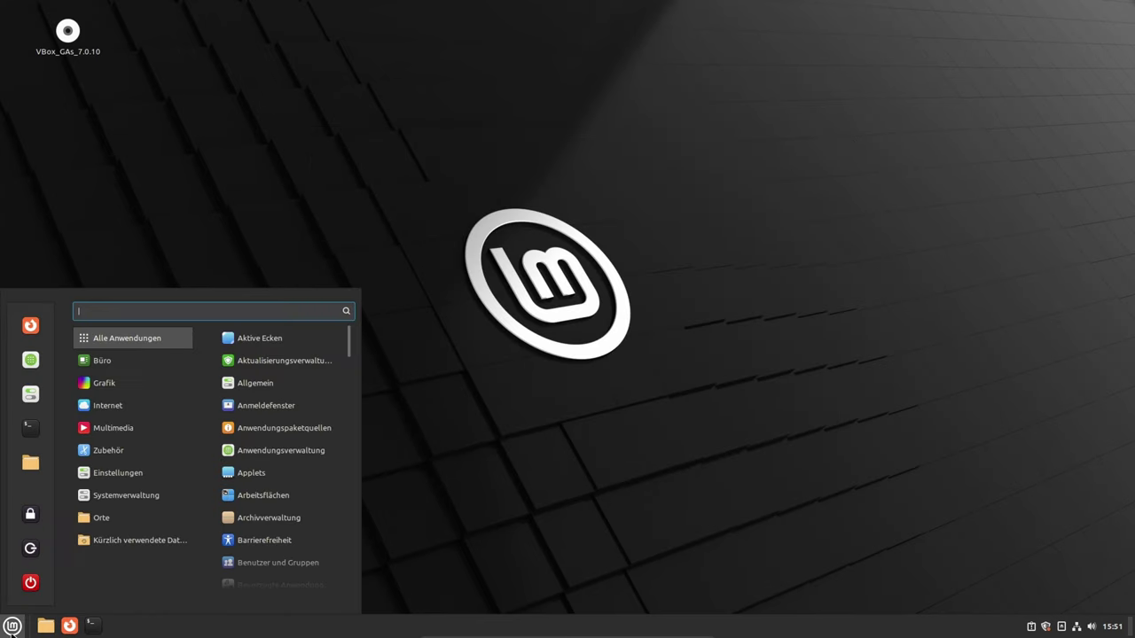
pyautogui.click(30, 585)
pyautogui.click(672, 347)
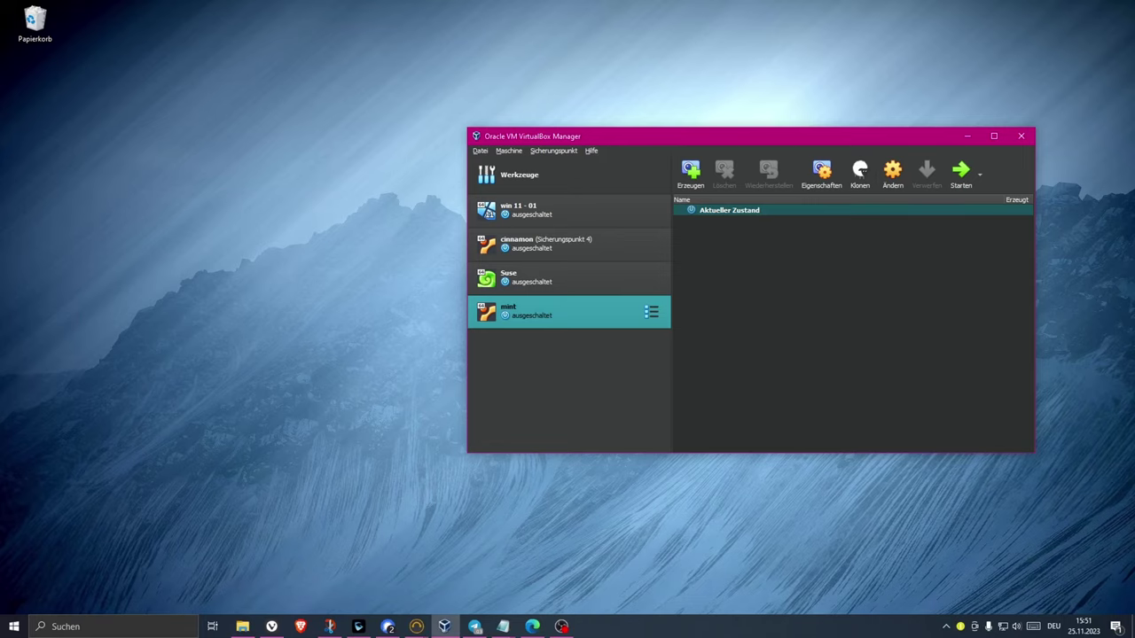
# - In the mint machine's storage settings, replace VBoxGuestAdditions.iso in the optical drive with linuxmint-21.2-cinnamon-64bit.iso
pyautogui.click(895, 181)
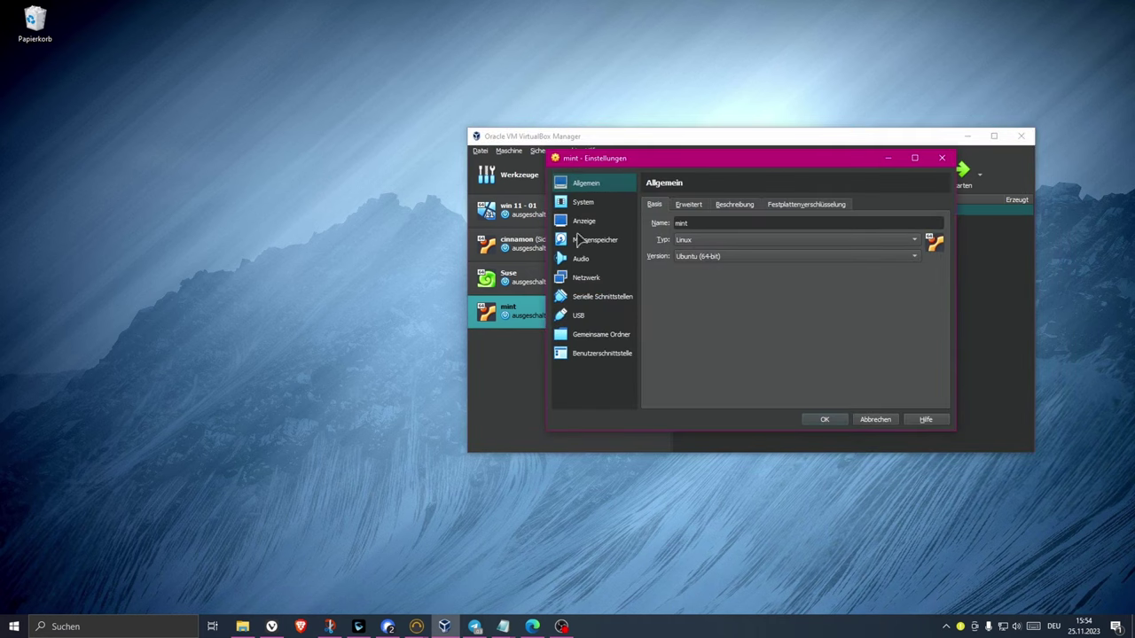
pyautogui.click(579, 242)
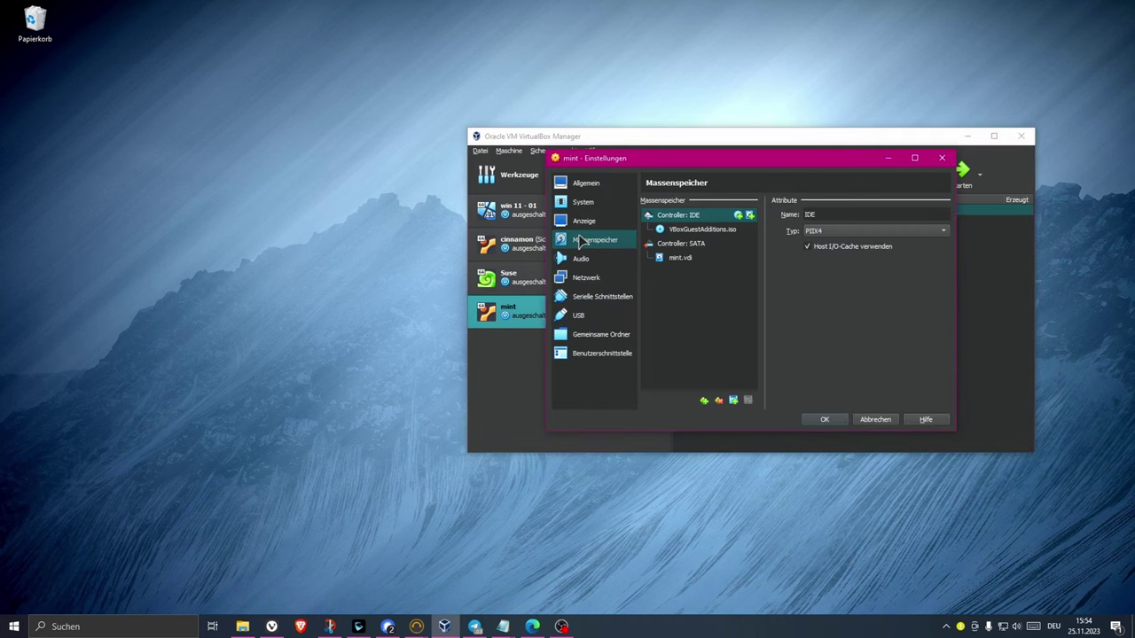
pyautogui.click(722, 231)
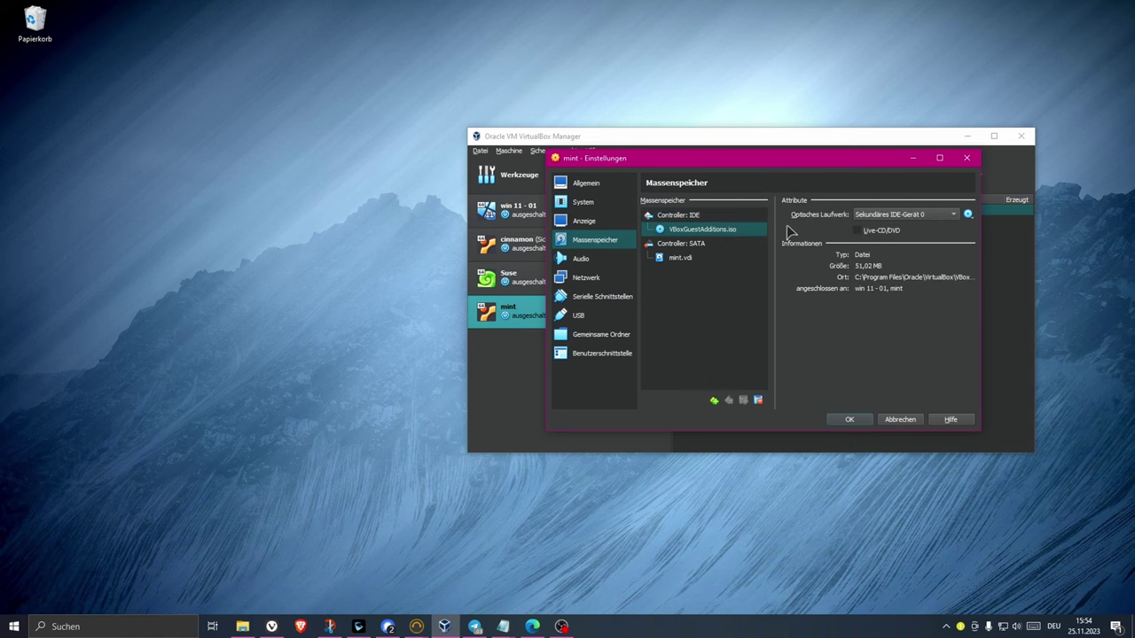
pyautogui.click(968, 215)
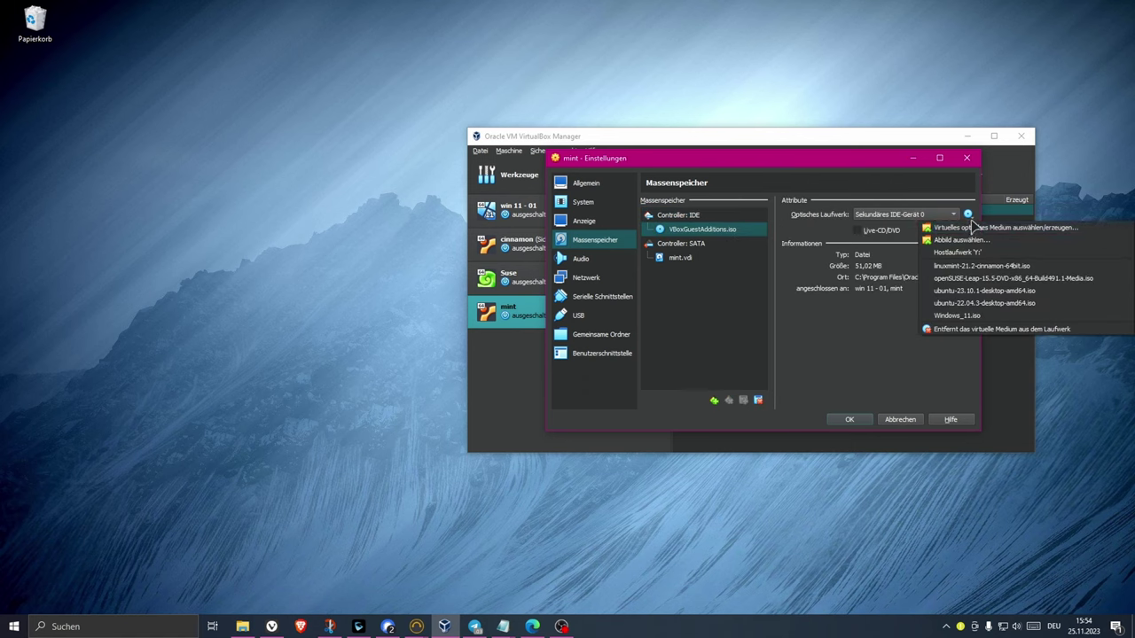
pyautogui.click(996, 268)
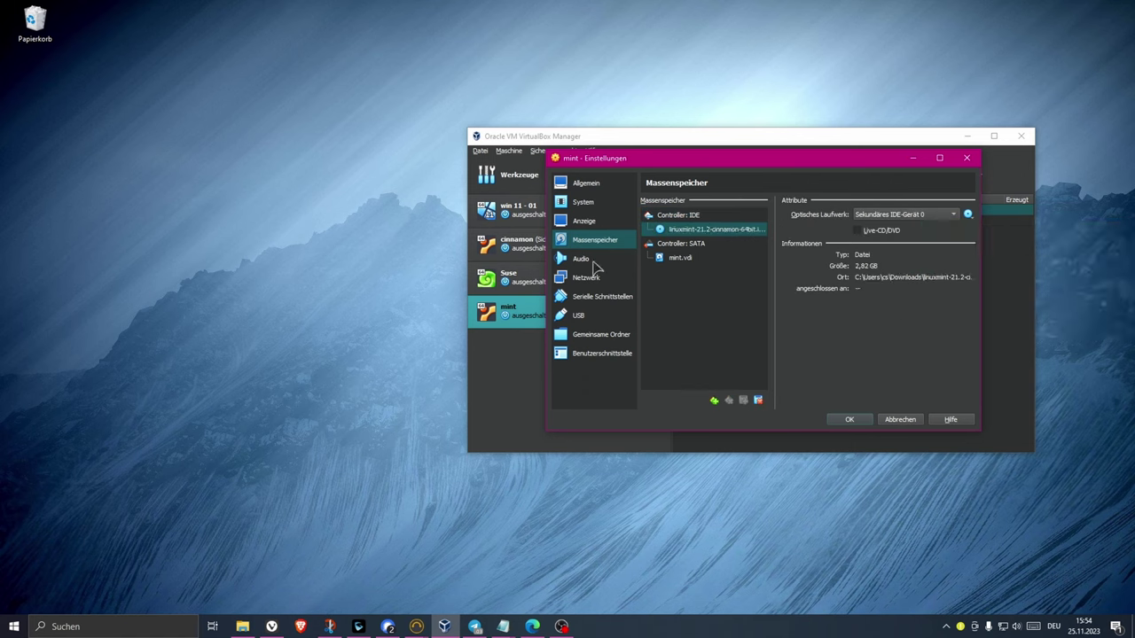
# - Move the optical drive ahead of the hard disk in the boot order and save the machine settings
pyautogui.click(583, 203)
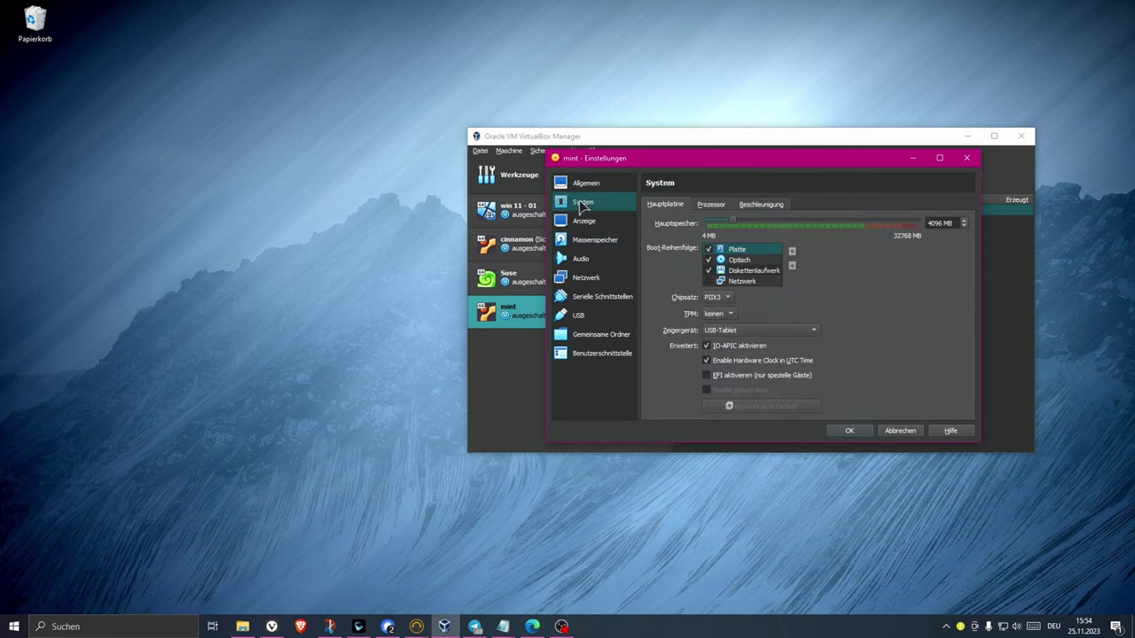
pyautogui.click(744, 261)
pyautogui.click(792, 251)
pyautogui.click(849, 432)
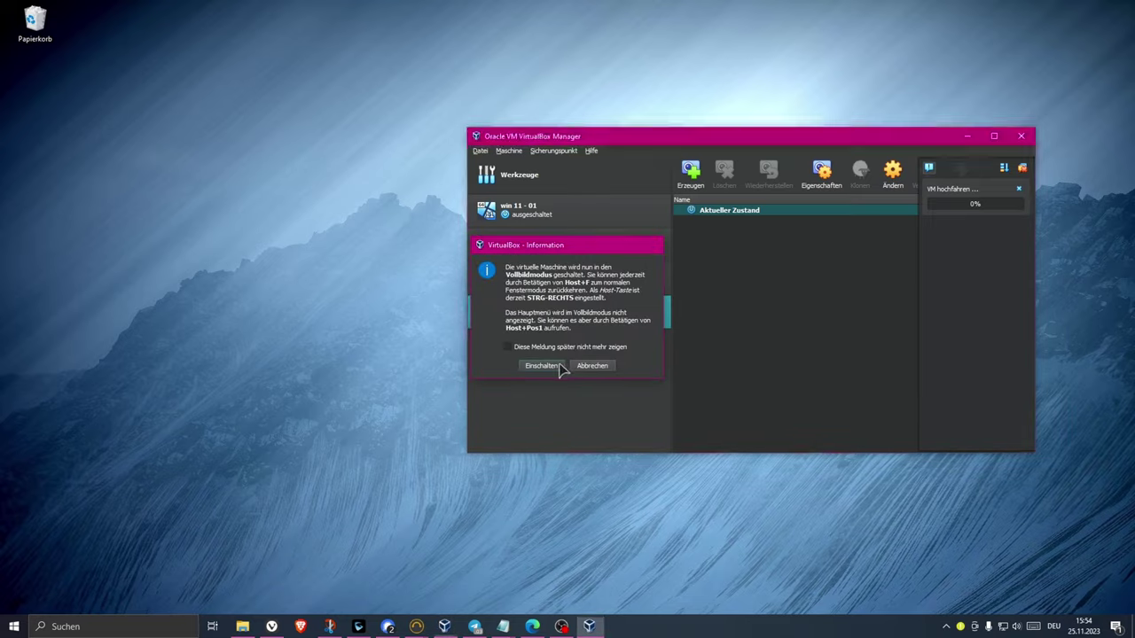
# - Start the mint machine in full-screen mode and boot the Linux Mint 21.2 Cinnamon 64-bit live system
pyautogui.click(543, 365)
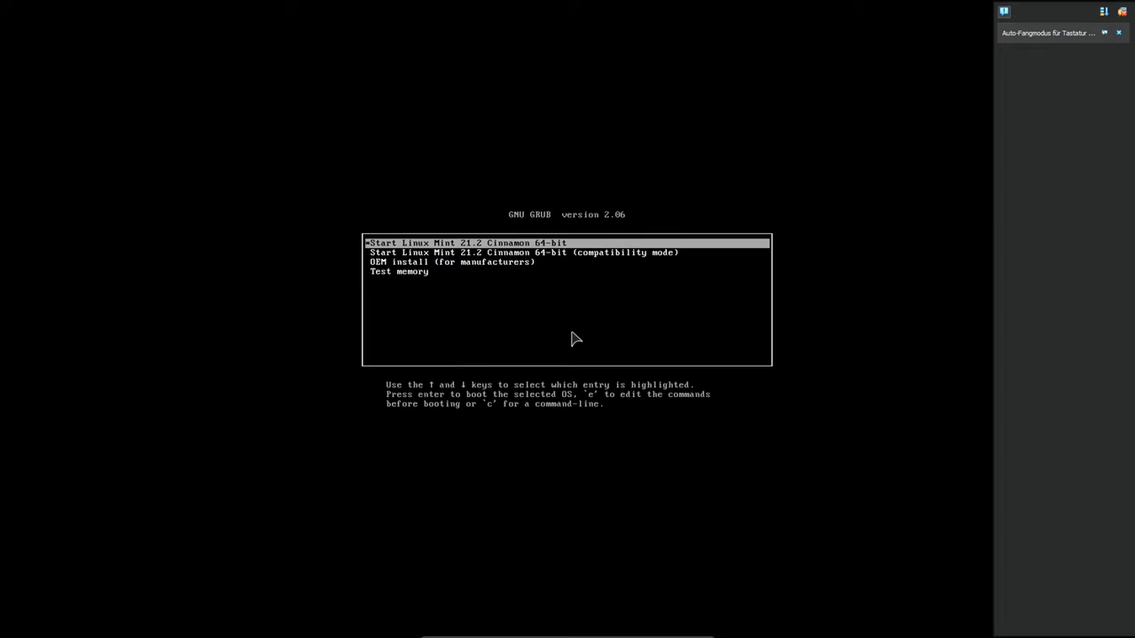
pyautogui.press('Return')
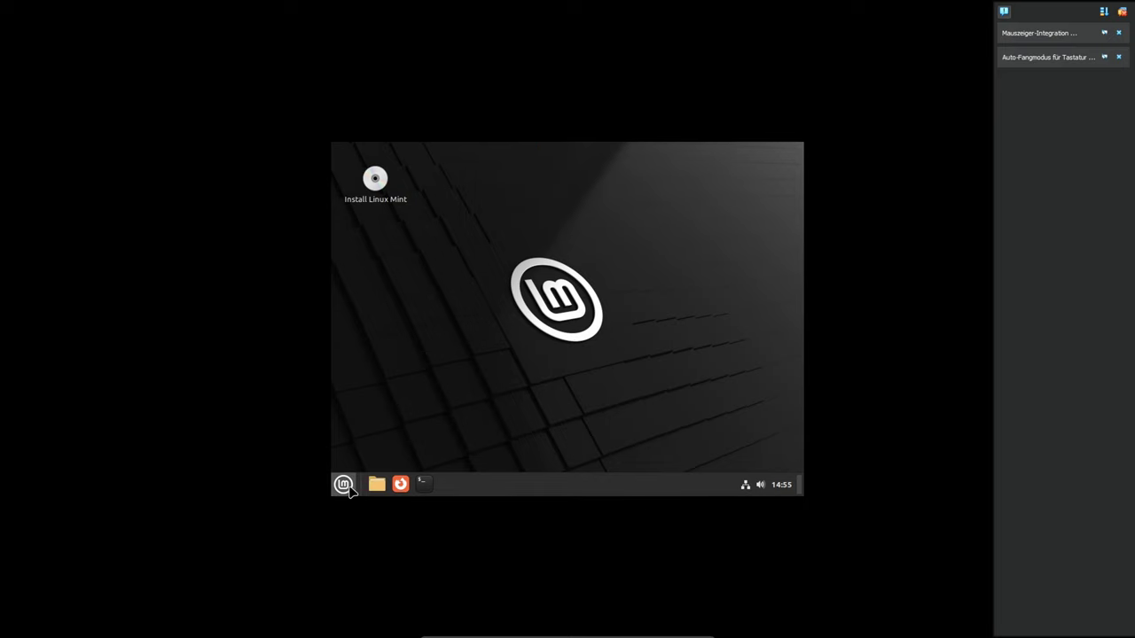
# - Find the partition editor in the live system with the search term "part" and launch GParted
pyautogui.click(344, 486)
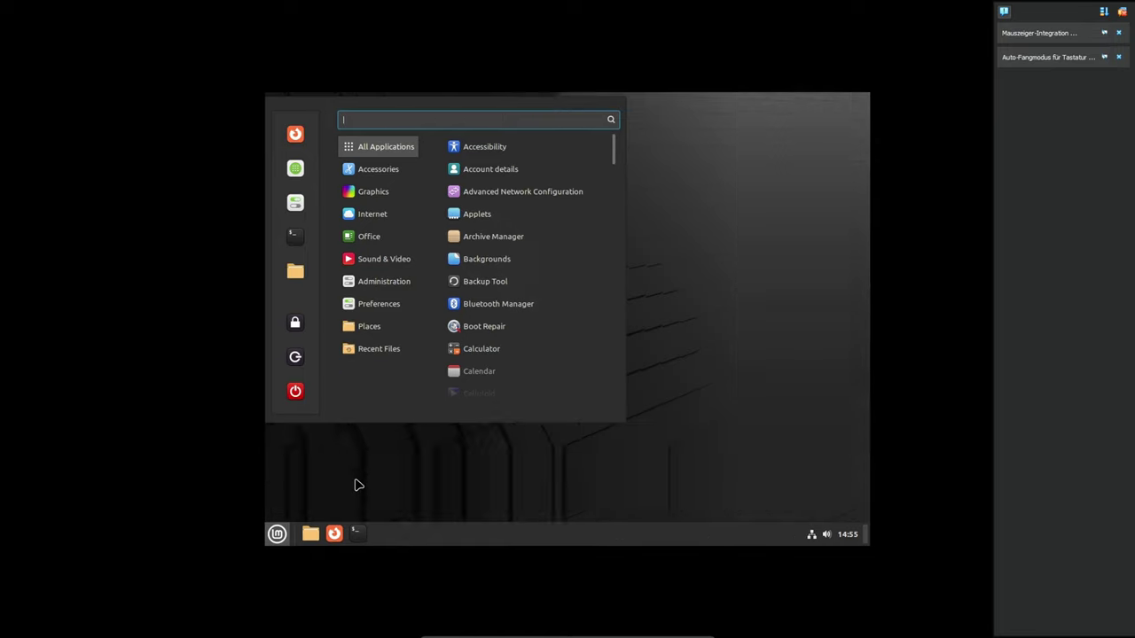
pyautogui.write('pa')
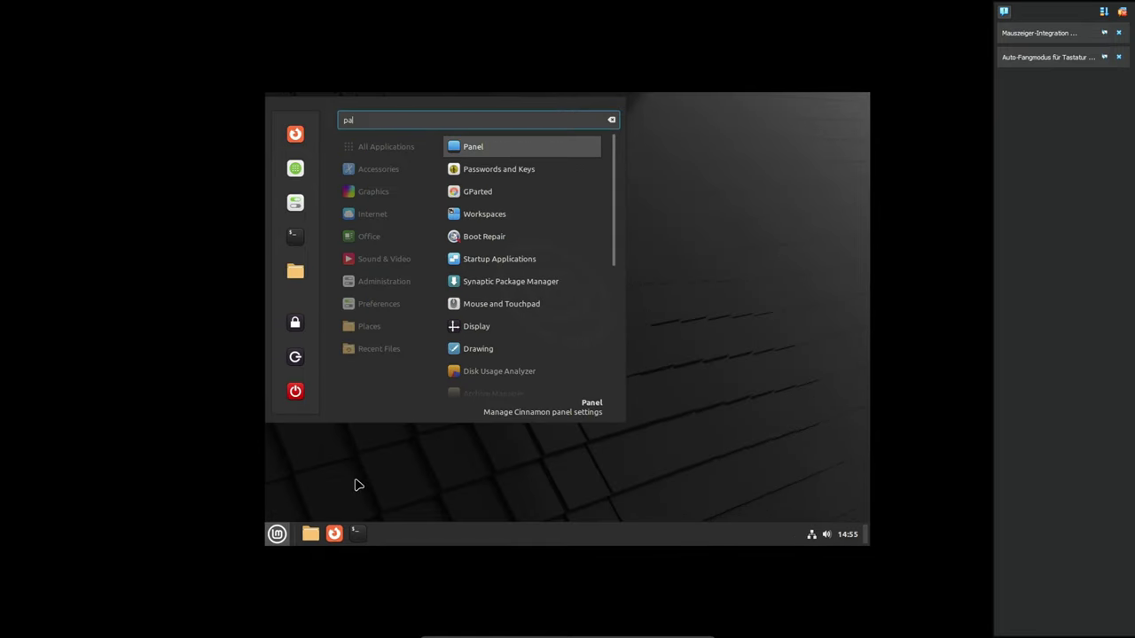
pyautogui.write('lrt')
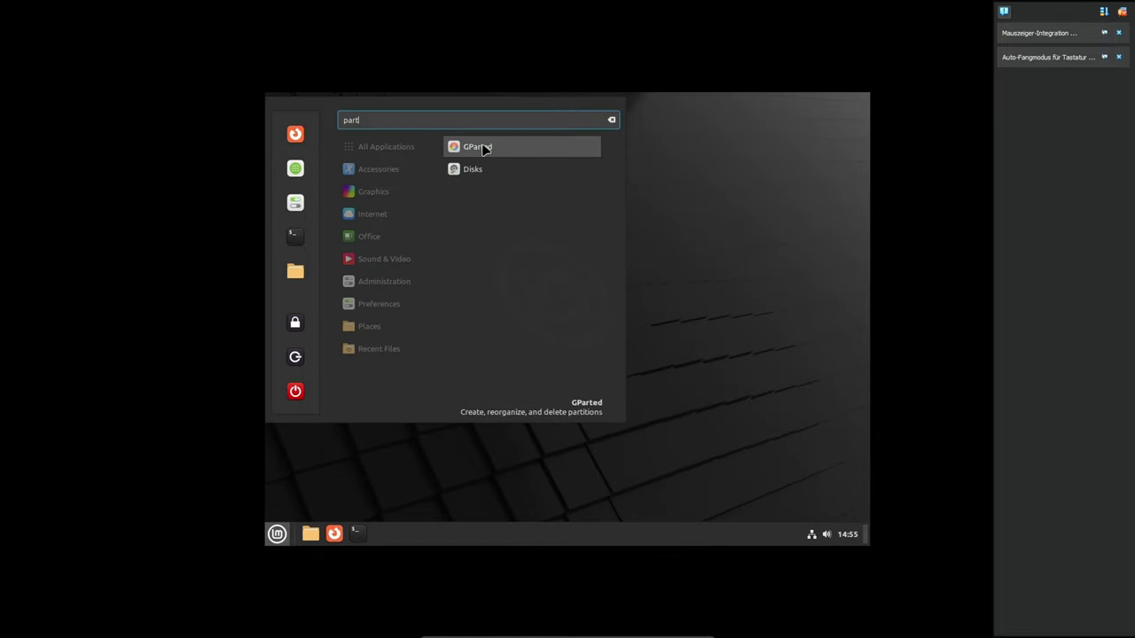
pyautogui.click(487, 149)
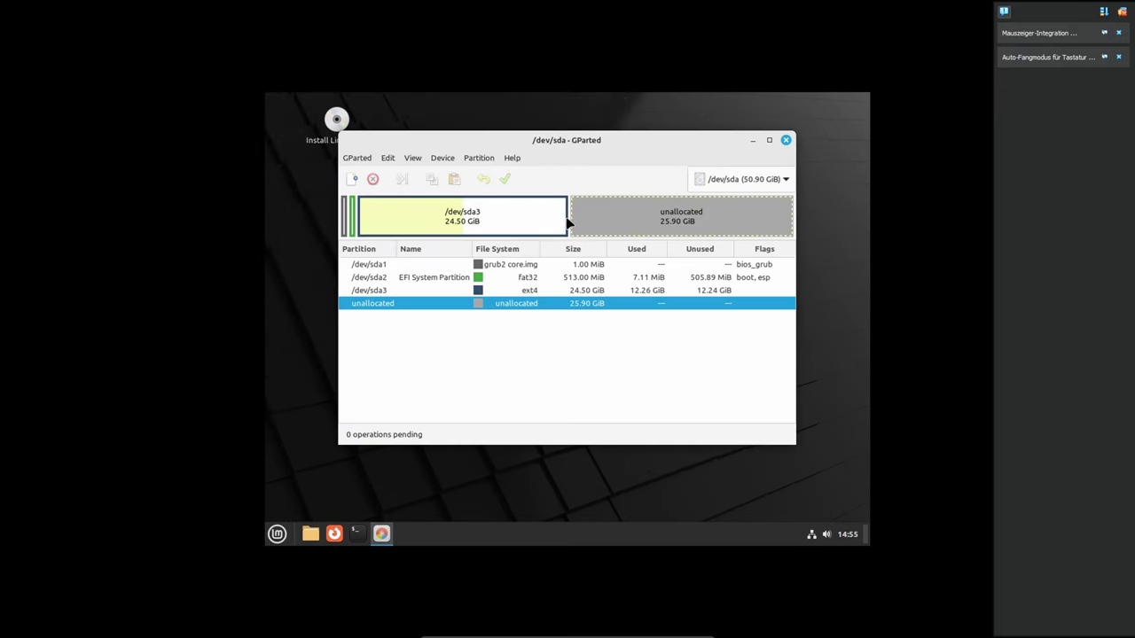
# - Resize the ext4 partition /dev/sda3 to 51605 MiB so it takes up all the unallocated space following it
pyautogui.click(522, 294)
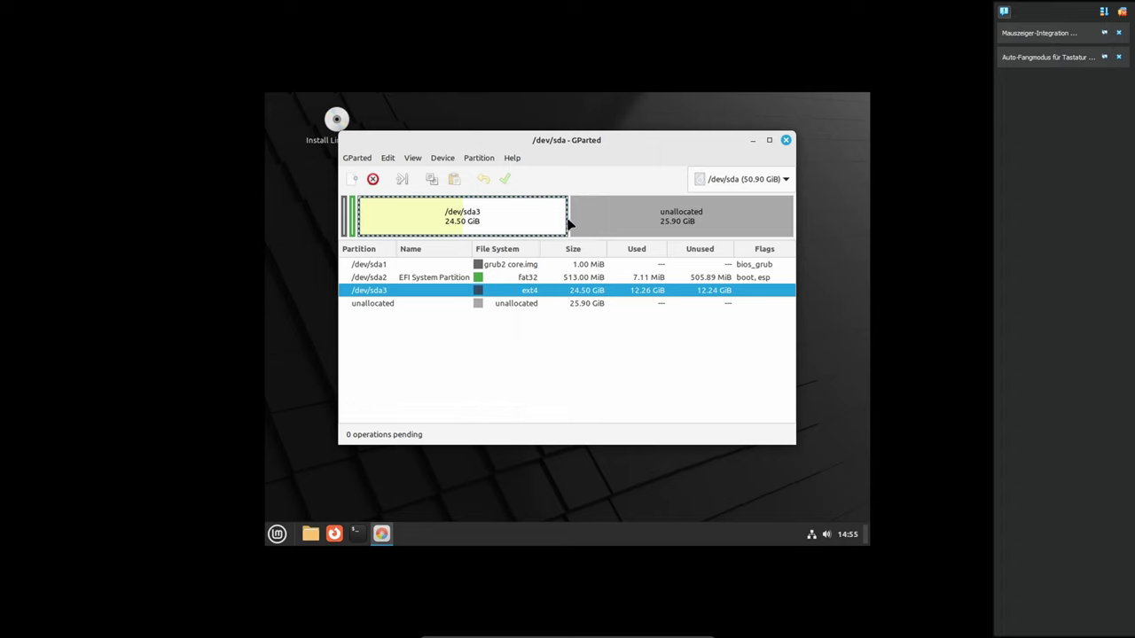
pyautogui.rightClick(510, 291)
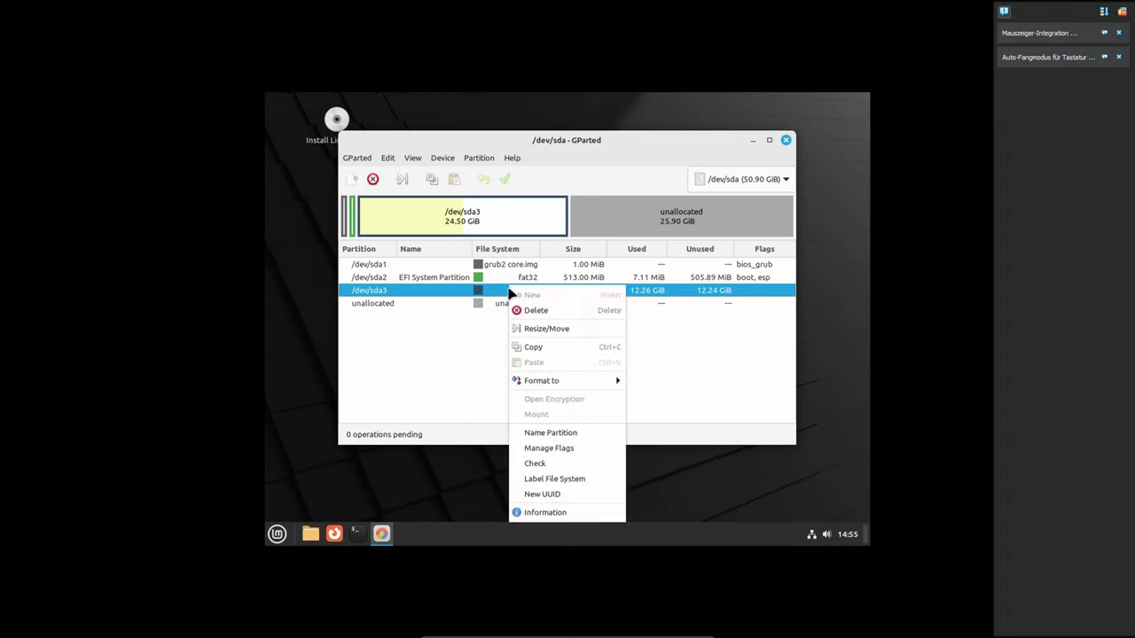
pyautogui.click(530, 330)
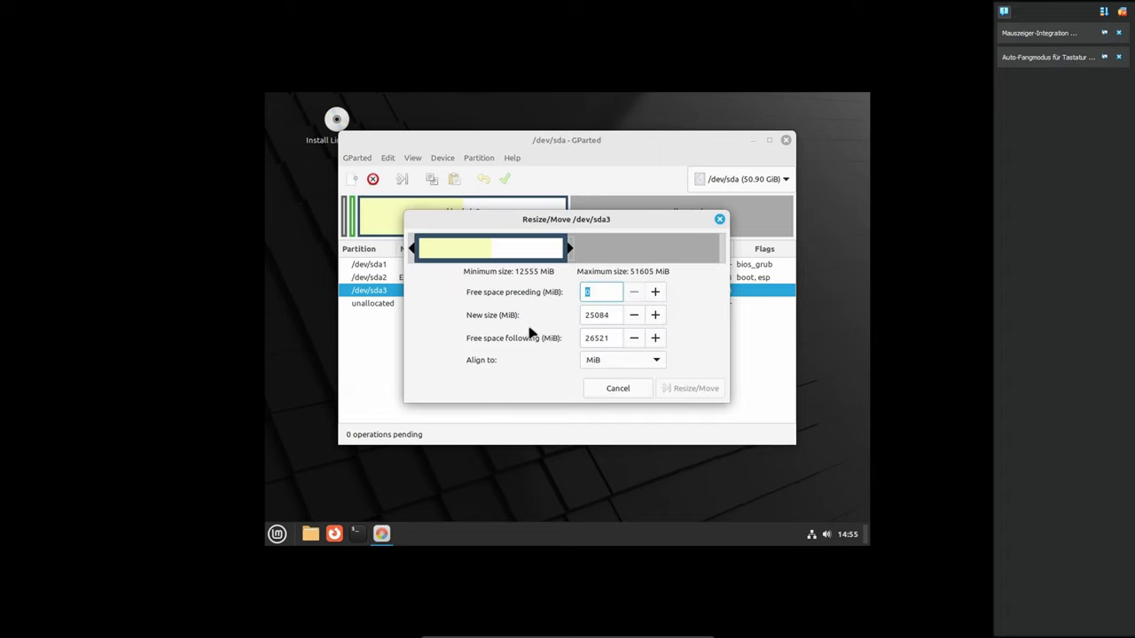
pyautogui.moveTo(570, 249); pyautogui.dragTo(750, 247)
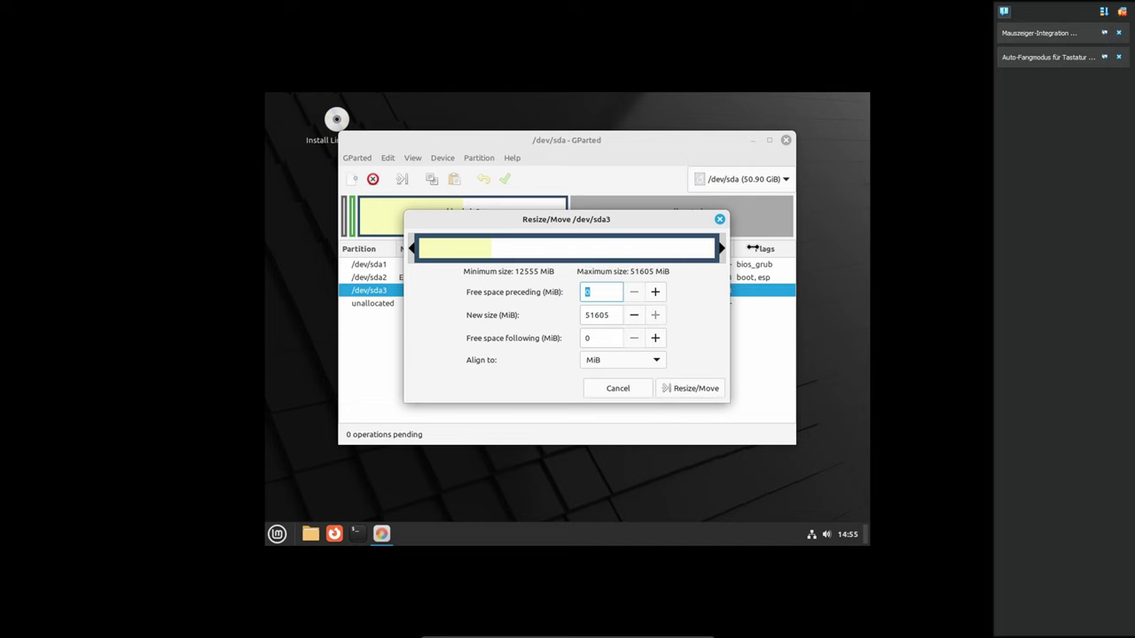
pyautogui.click(696, 390)
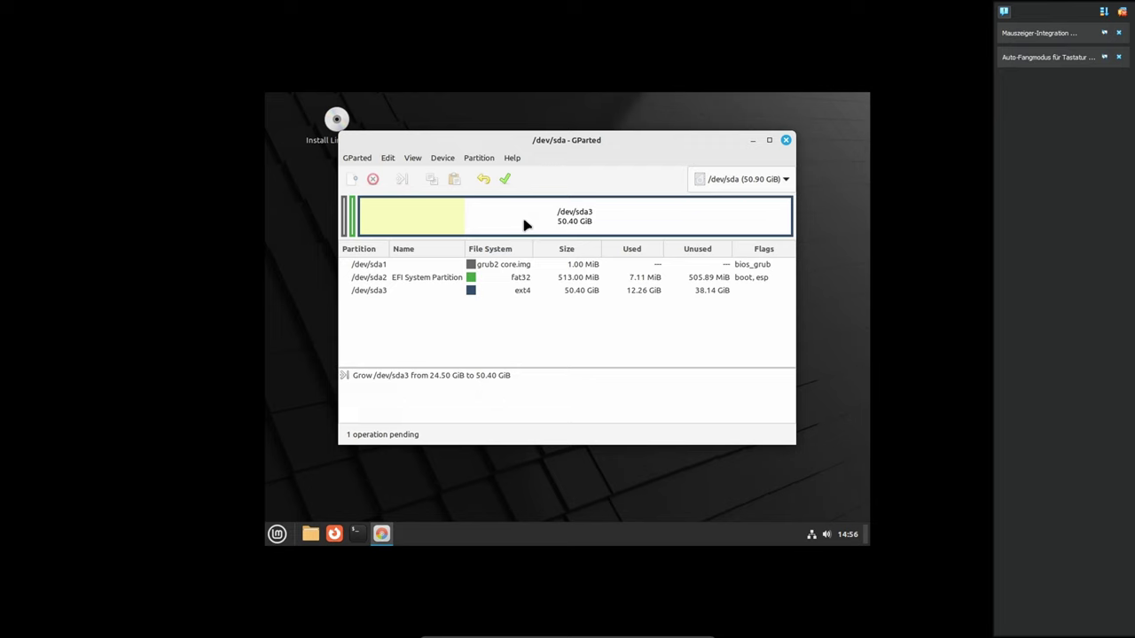
# - Apply the pending resize operation to the disk, dismiss the completion dialog and close GParted
pyautogui.click(507, 180)
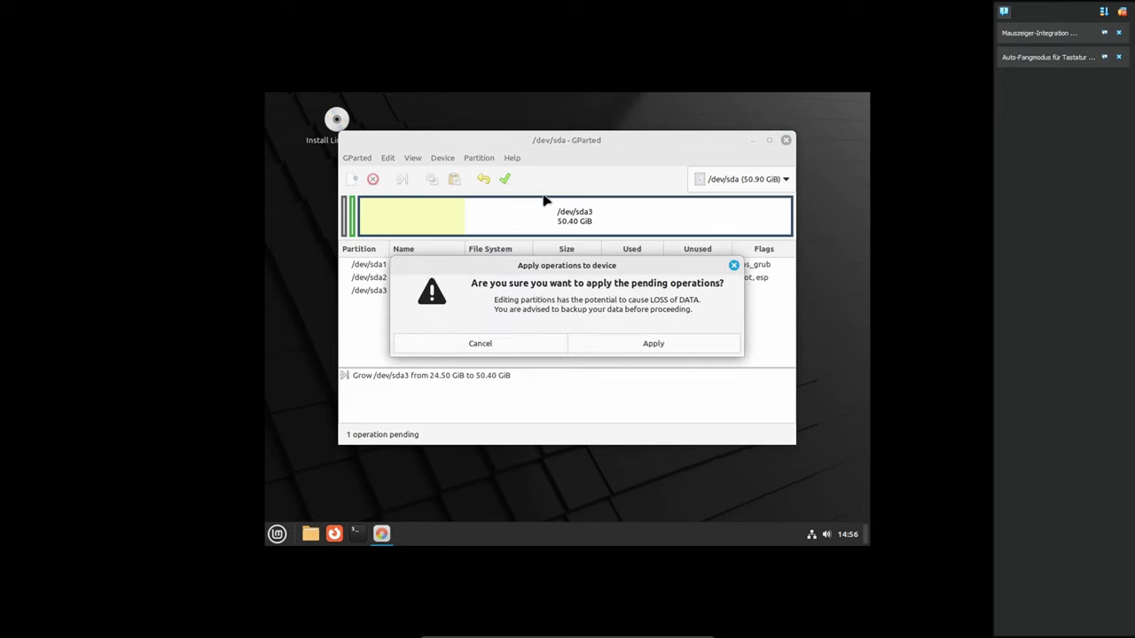
pyautogui.click(639, 350)
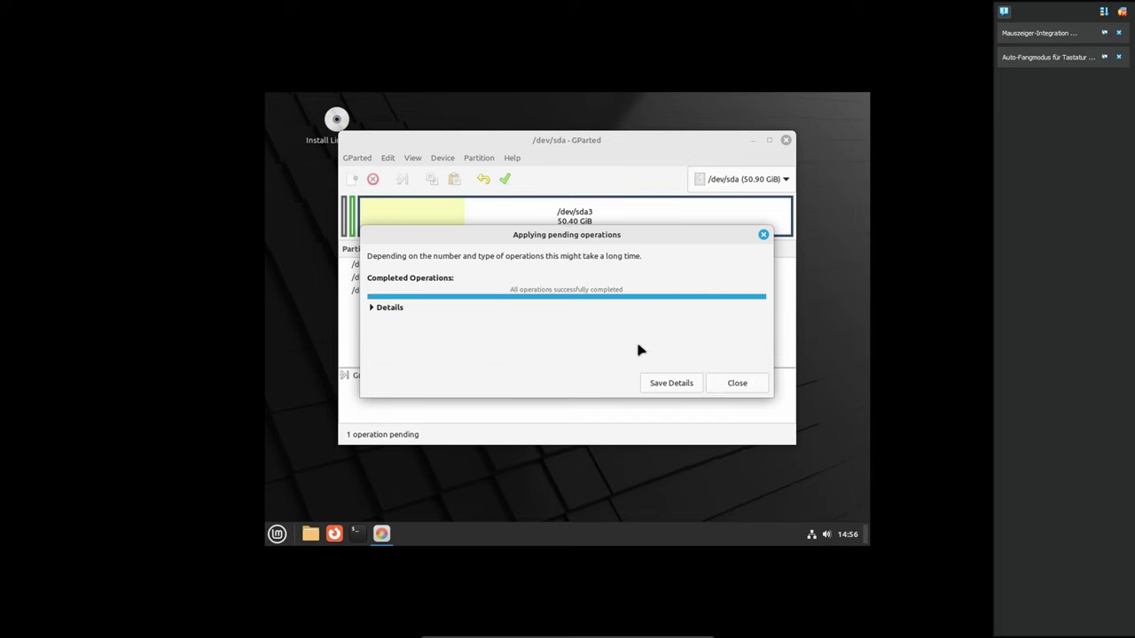
pyautogui.click(735, 384)
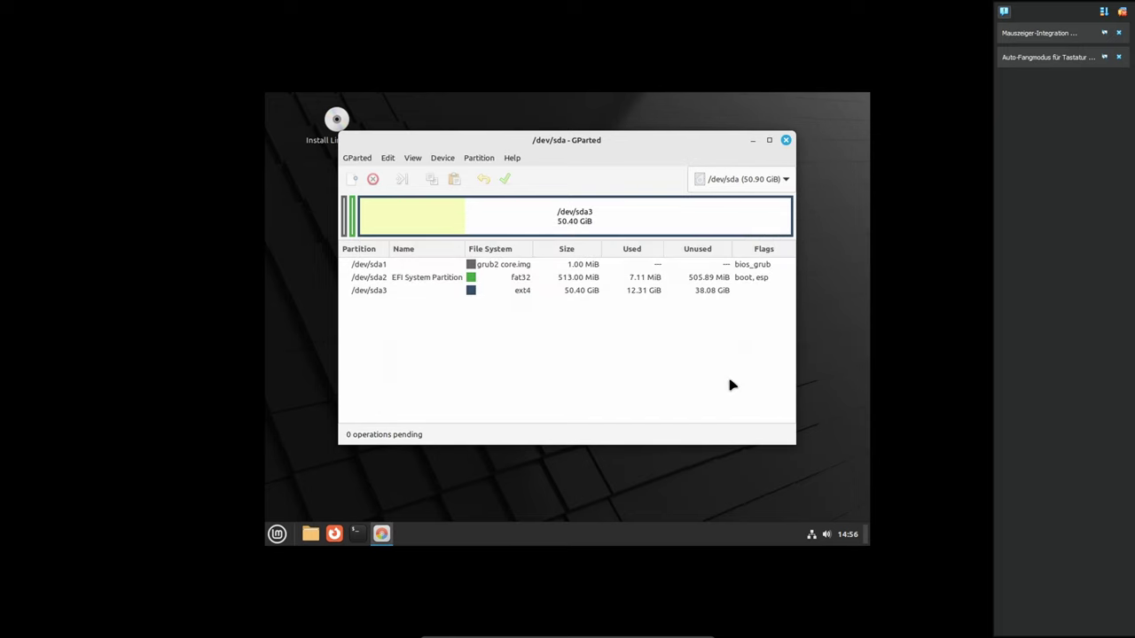
pyautogui.click(787, 142)
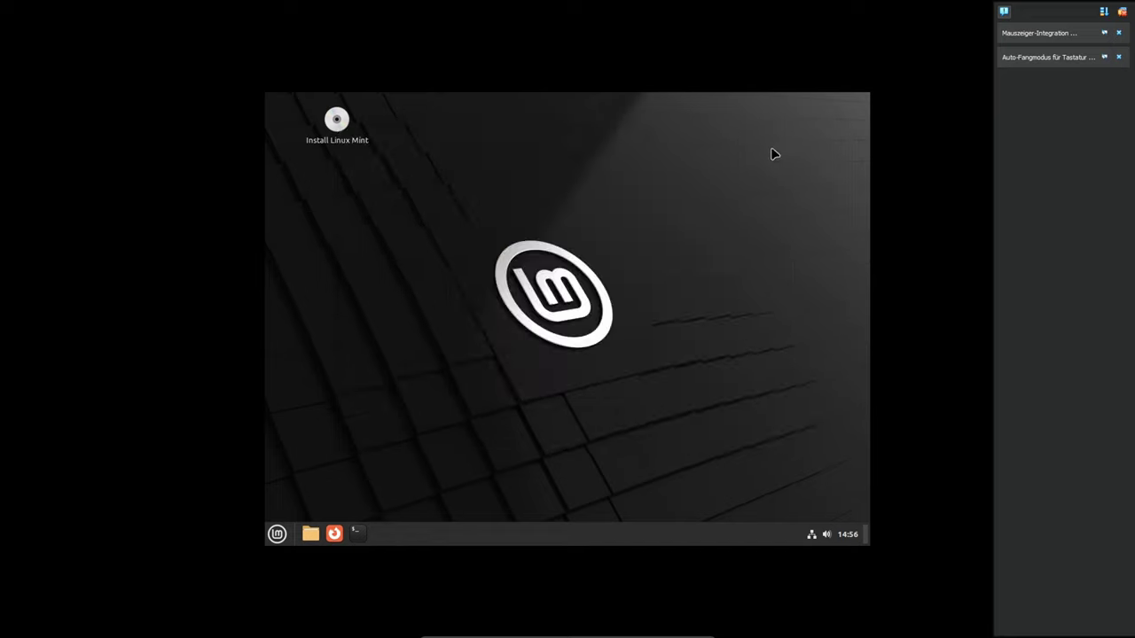
# - Shut down the live system and confirm the removal of the installation medium
pyautogui.click(287, 537)
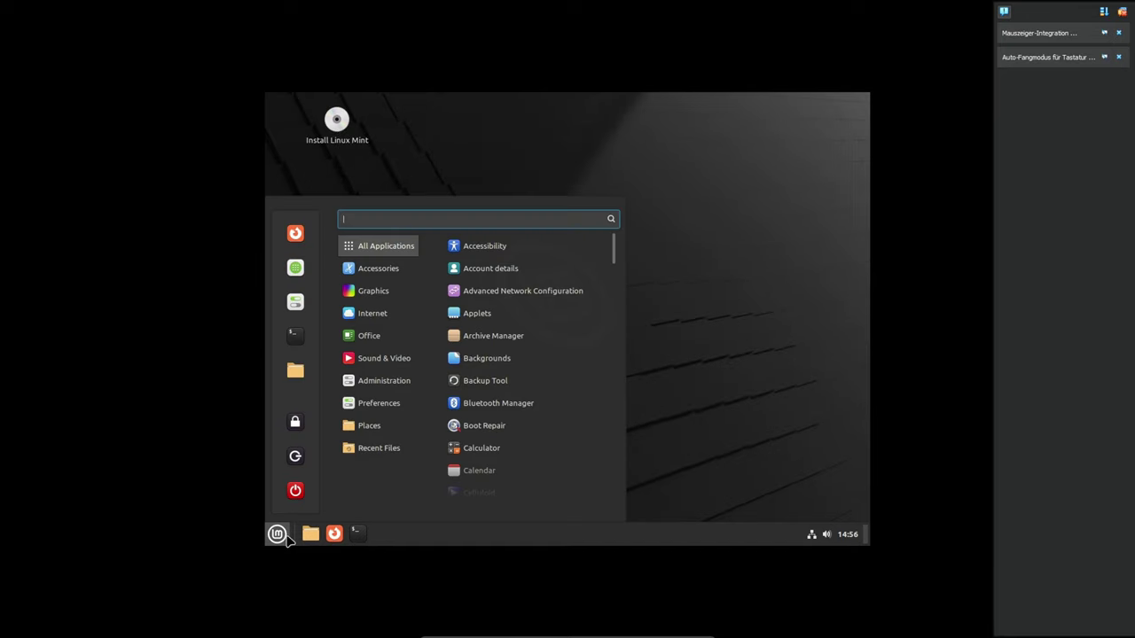
pyautogui.click(295, 490)
pyautogui.click(651, 341)
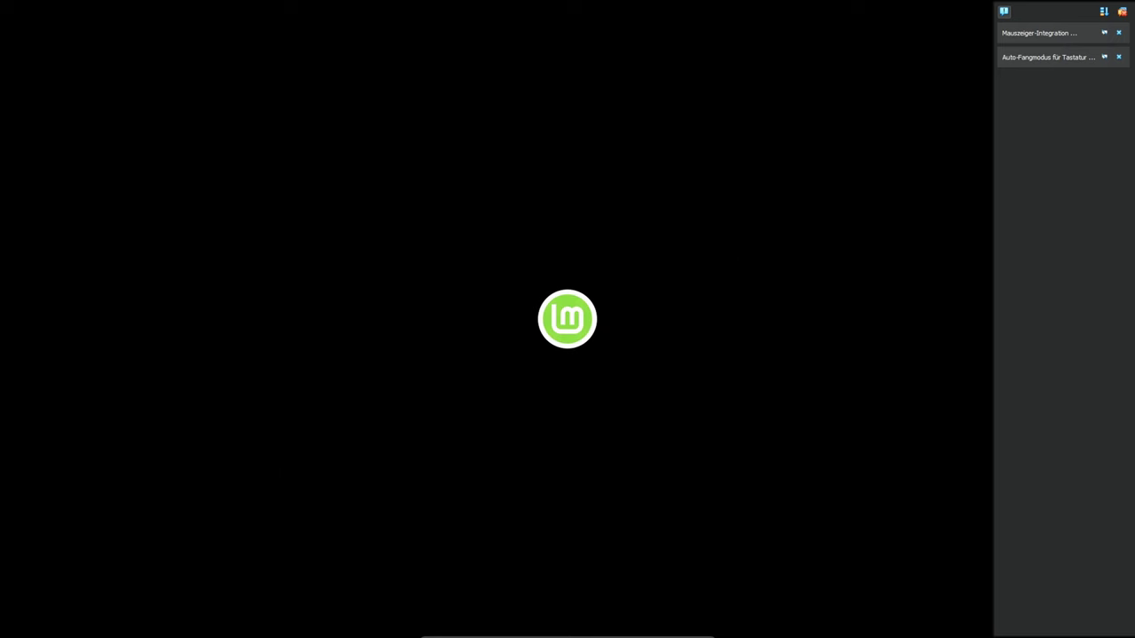
pyautogui.press('Return')
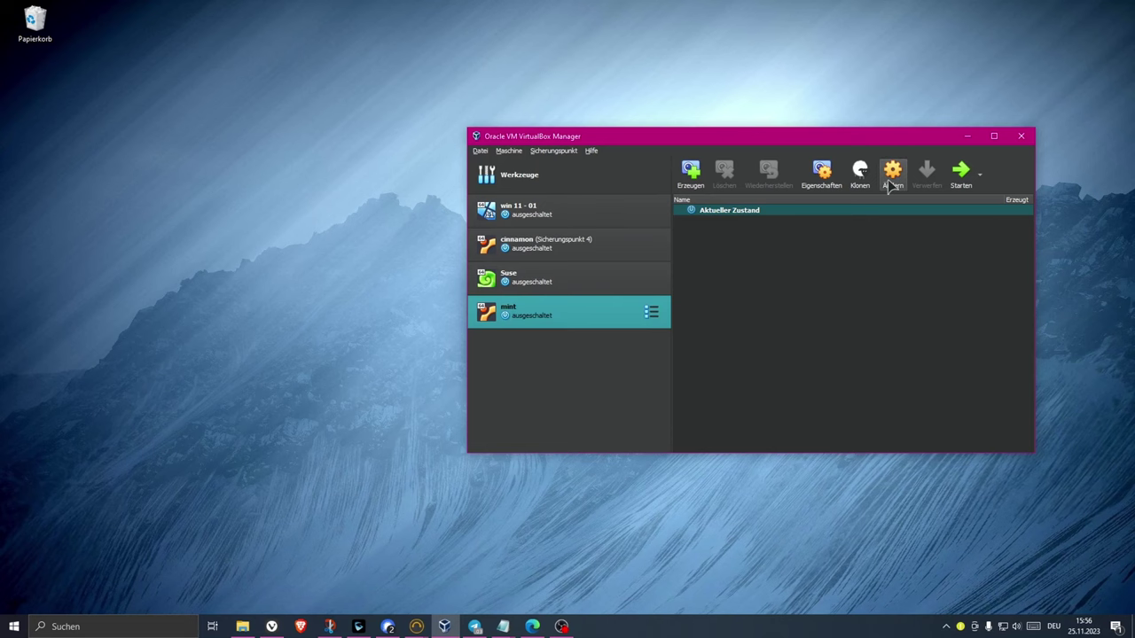
# - Check the medium in the optical drive in the mint machine's storage settings and cancel the settings dialog
pyautogui.hotkey('ctrl', 's')
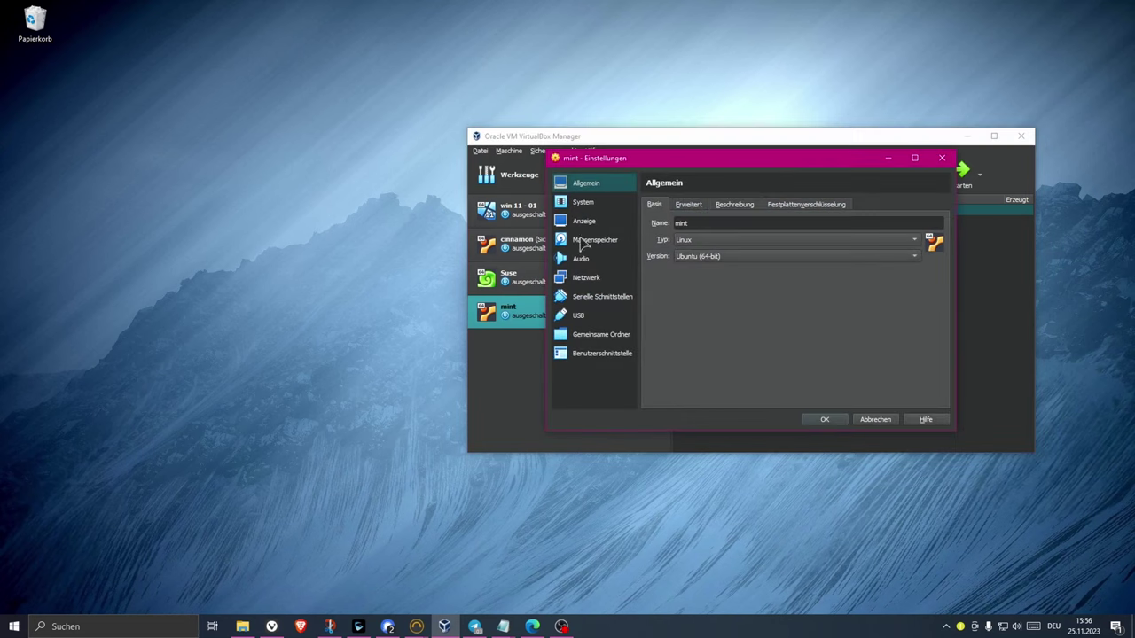
pyautogui.click(582, 246)
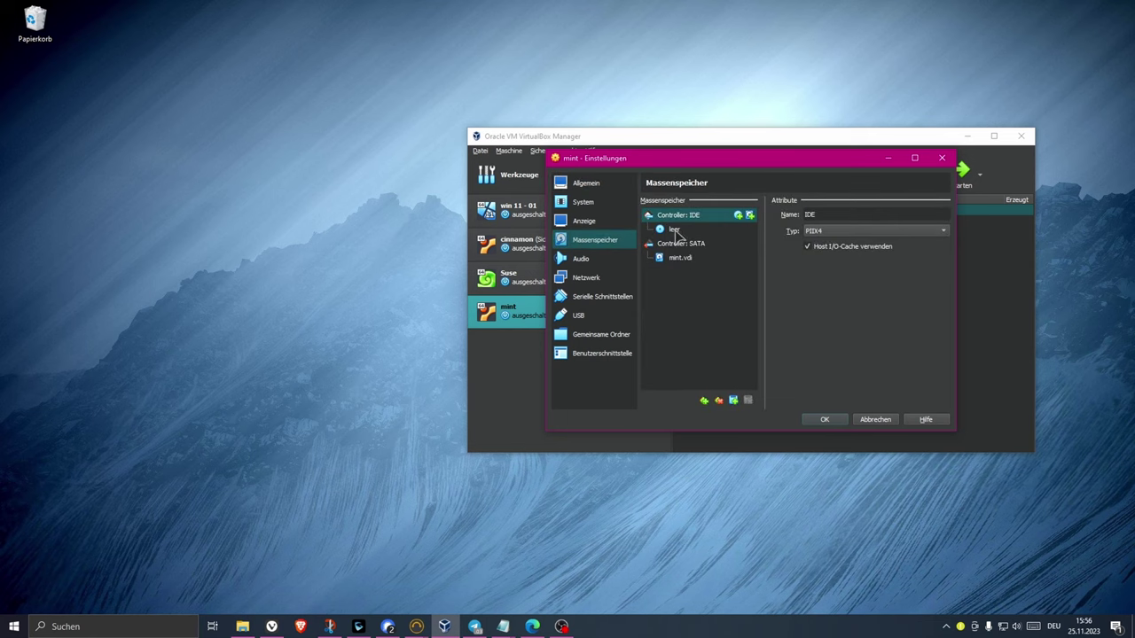
pyautogui.click(878, 421)
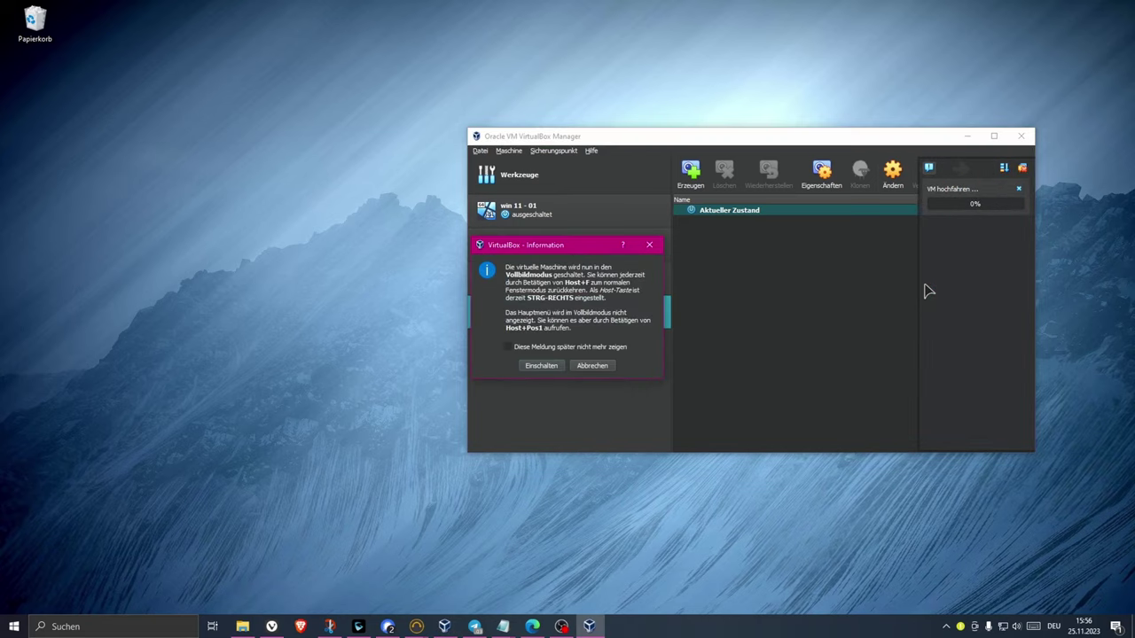
# - Boot the mint machine in full-screen mode, switching to windowed mode and back to refit the guest display
pyautogui.click(535, 366)
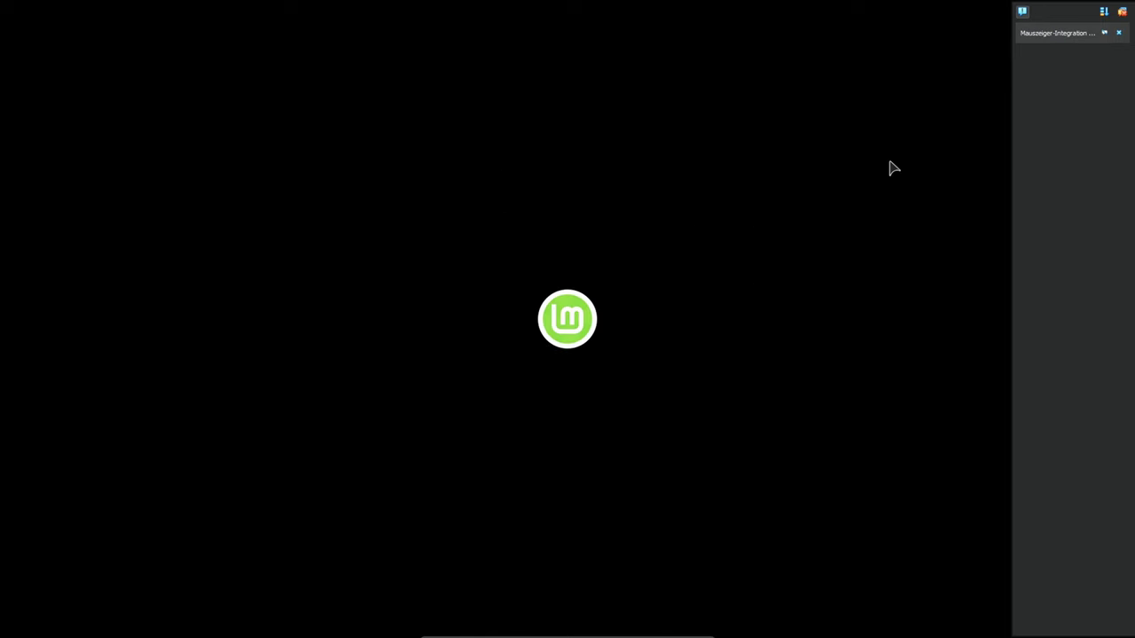
pyautogui.hotkey('ctrl', 'f')
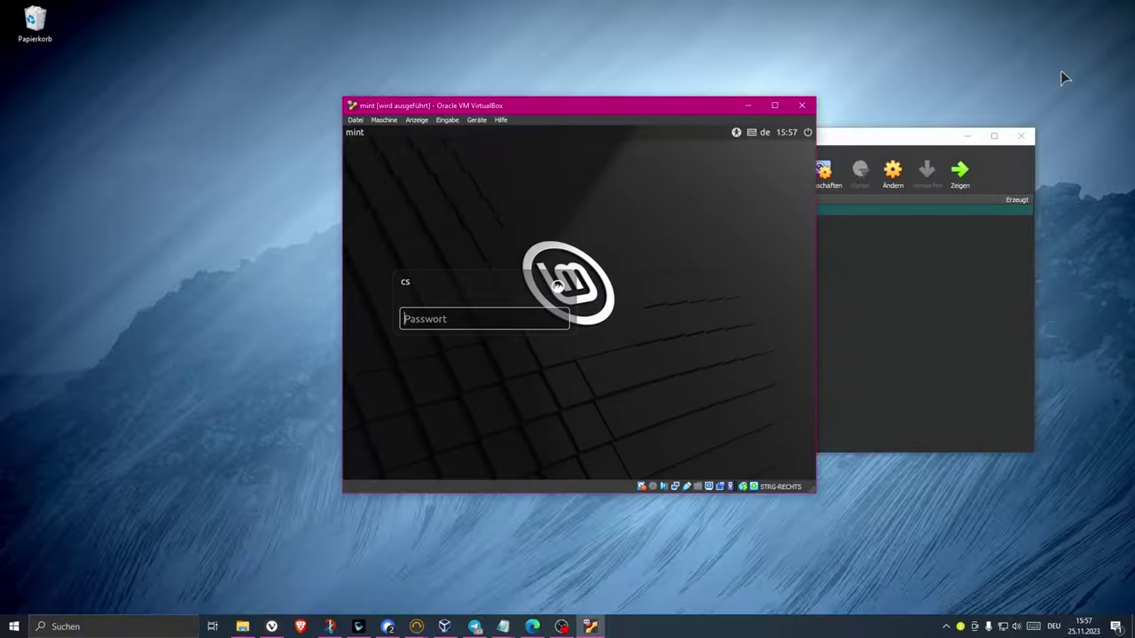
pyautogui.hotkey('ctrl', 'f')
pyautogui.press('Return')
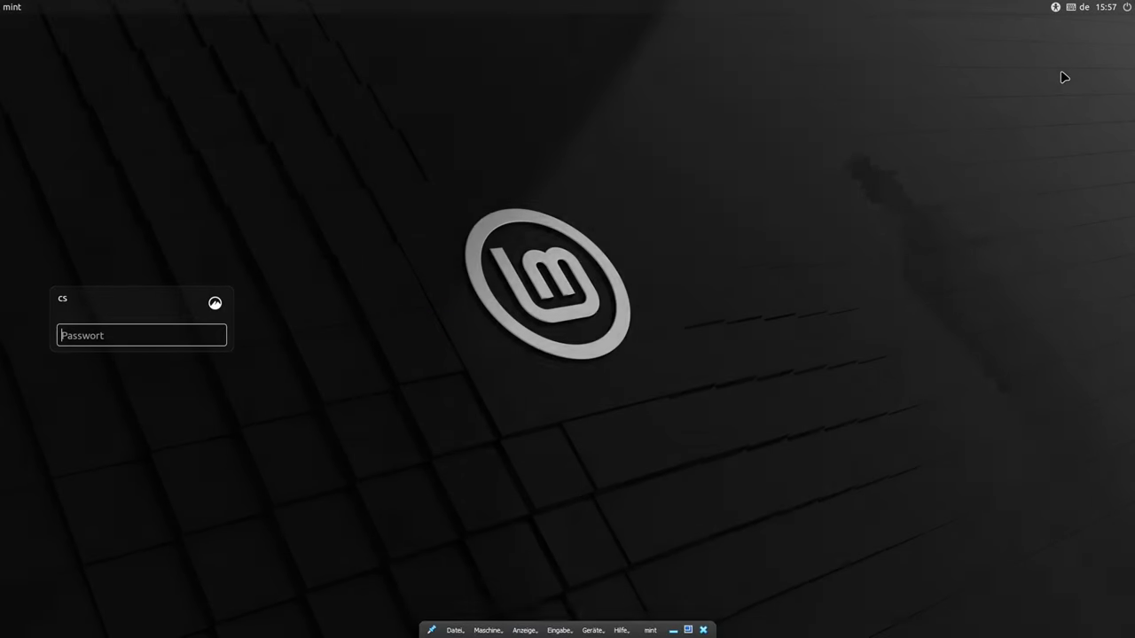
# - Log in to the installed Linux Mint system with the account password and close the welcome window
pyautogui.write('*****')
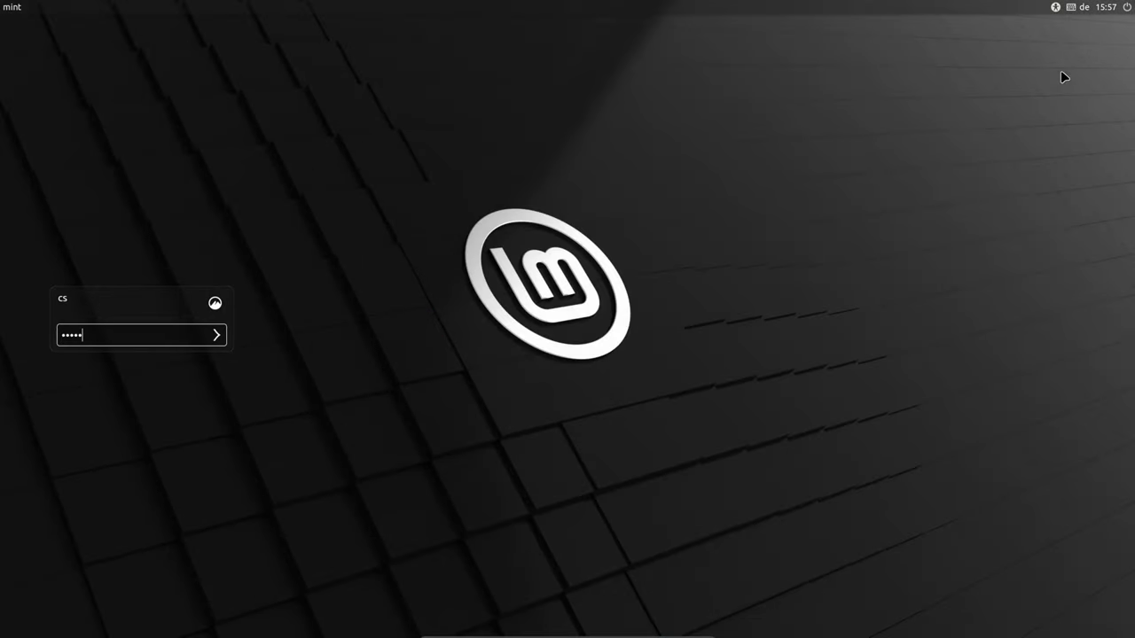
pyautogui.press('Return')
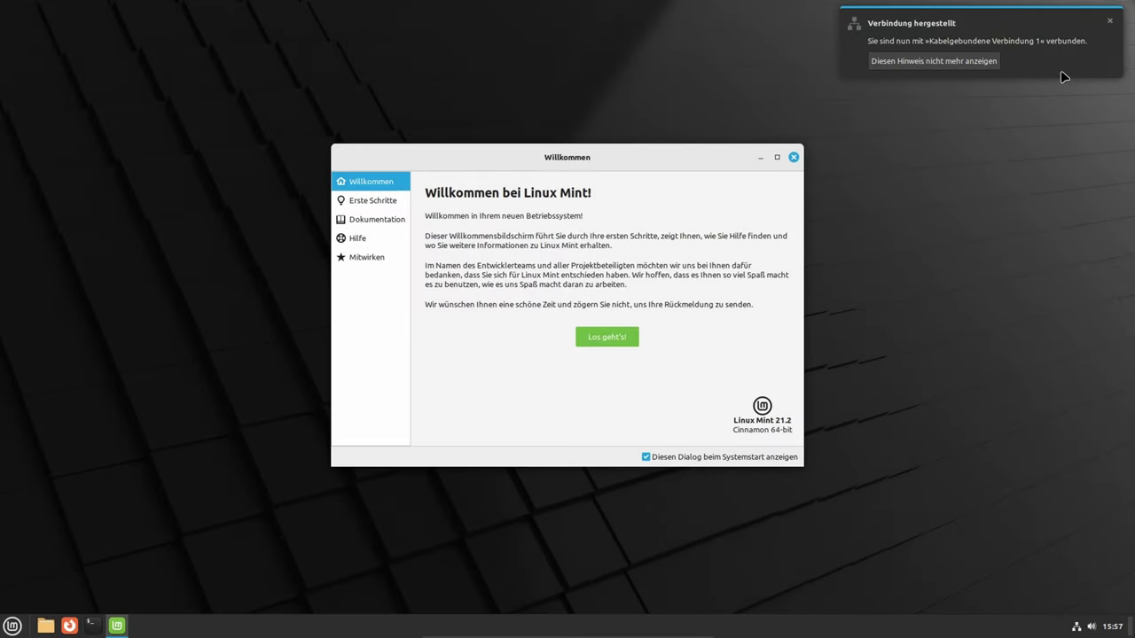
pyautogui.click(794, 157)
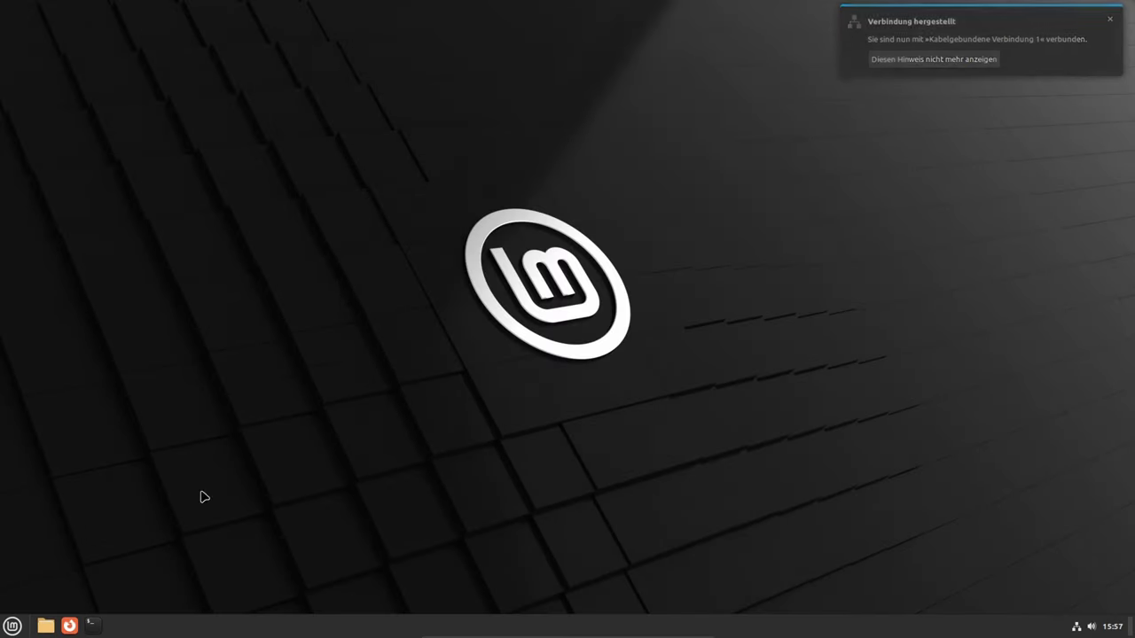
# - Search the applications for "fes", open the disk utility Laufwerke and examine the hard disk's partition layout
pyautogui.click(12, 626)
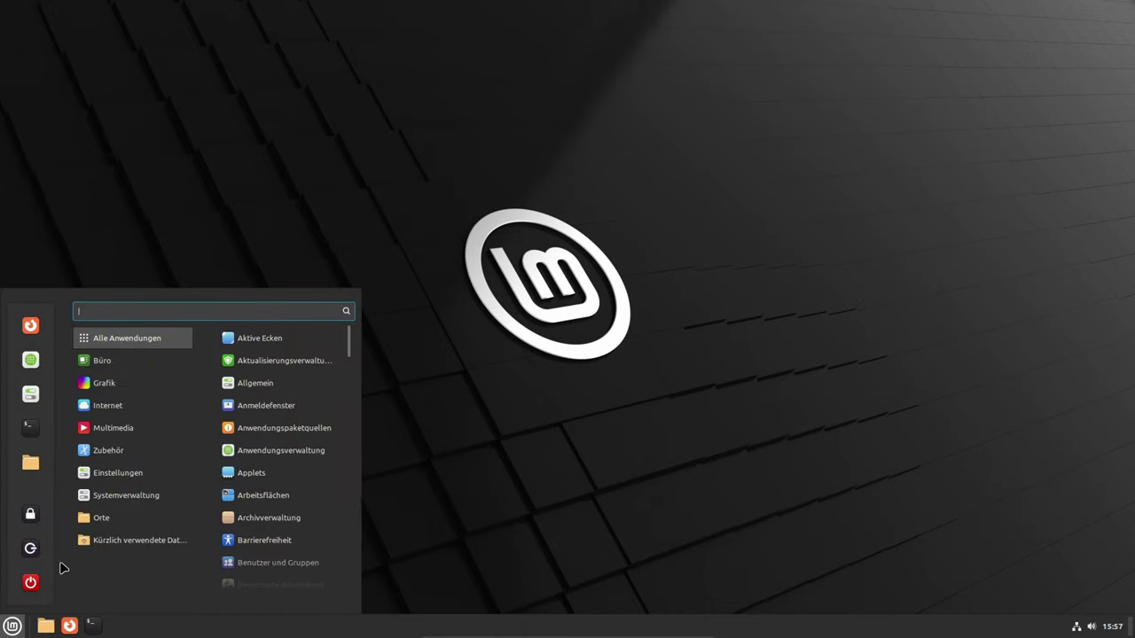
pyautogui.write('fes')
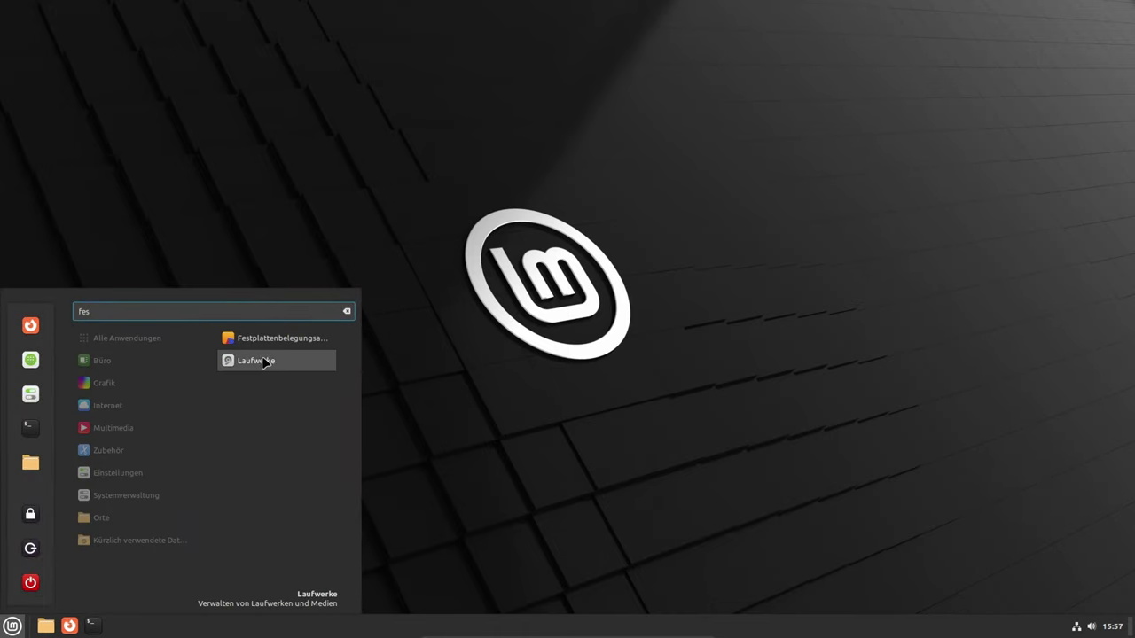
pyautogui.click(265, 361)
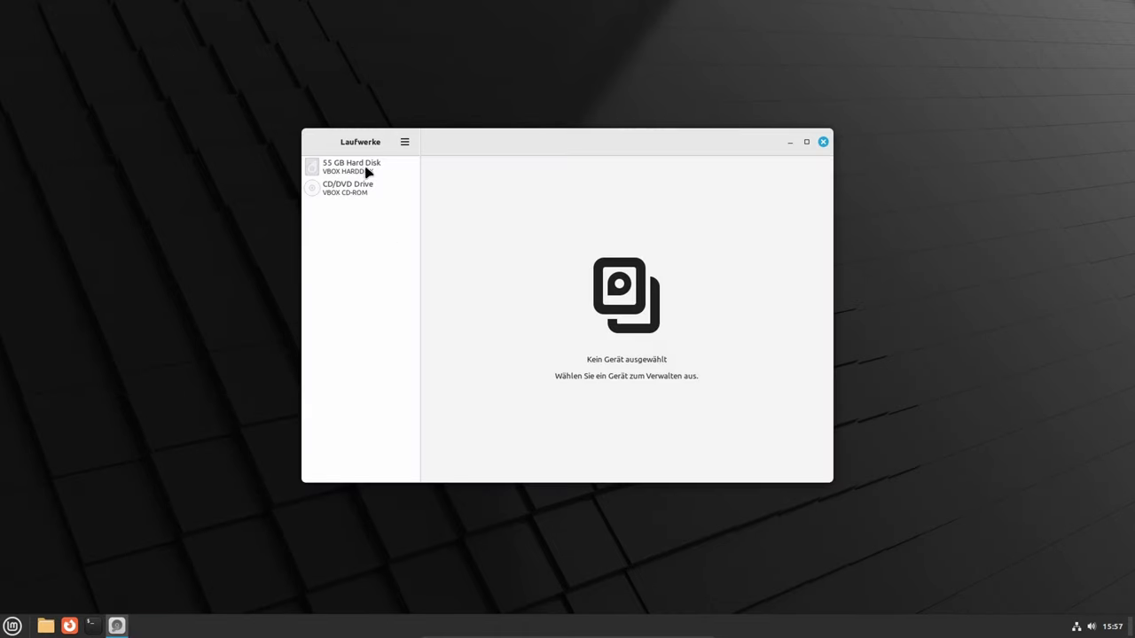
pyautogui.click(368, 171)
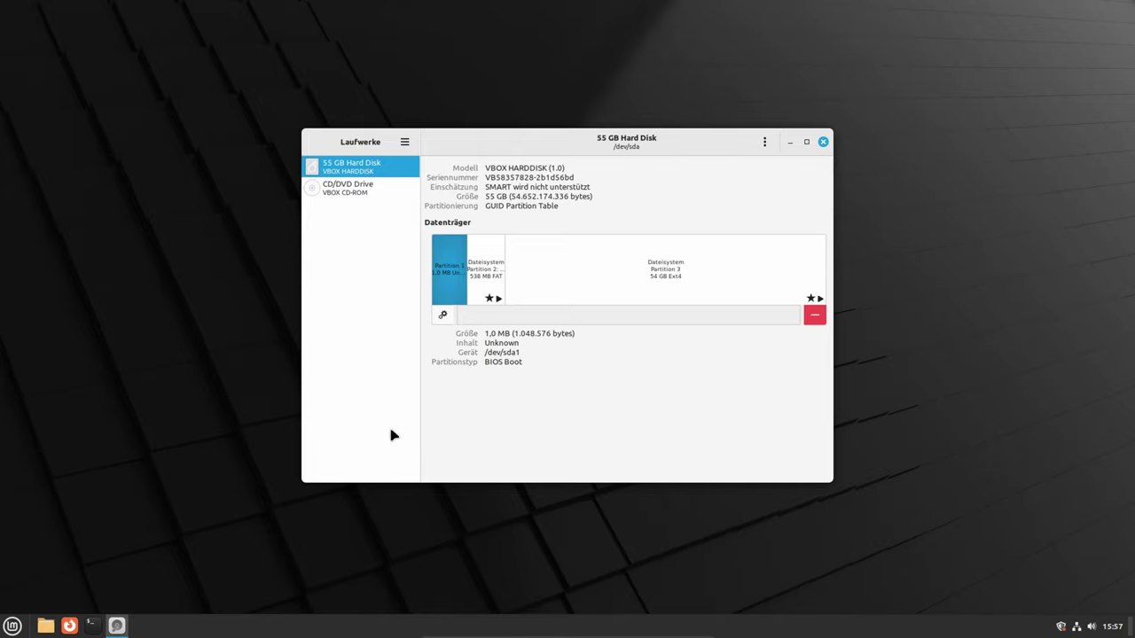